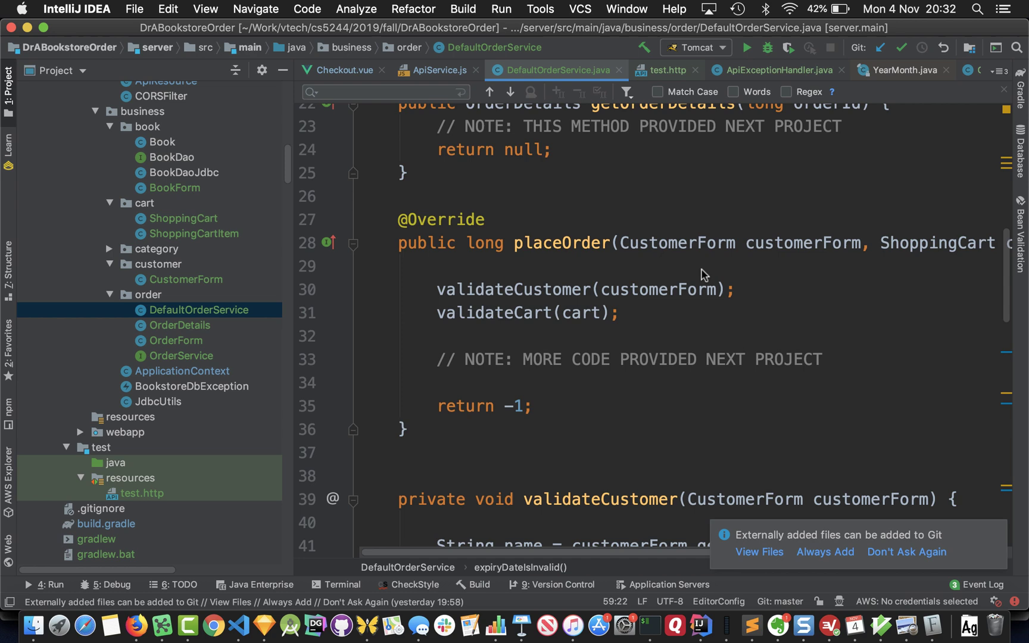
scroll(127, 207, up, 5)
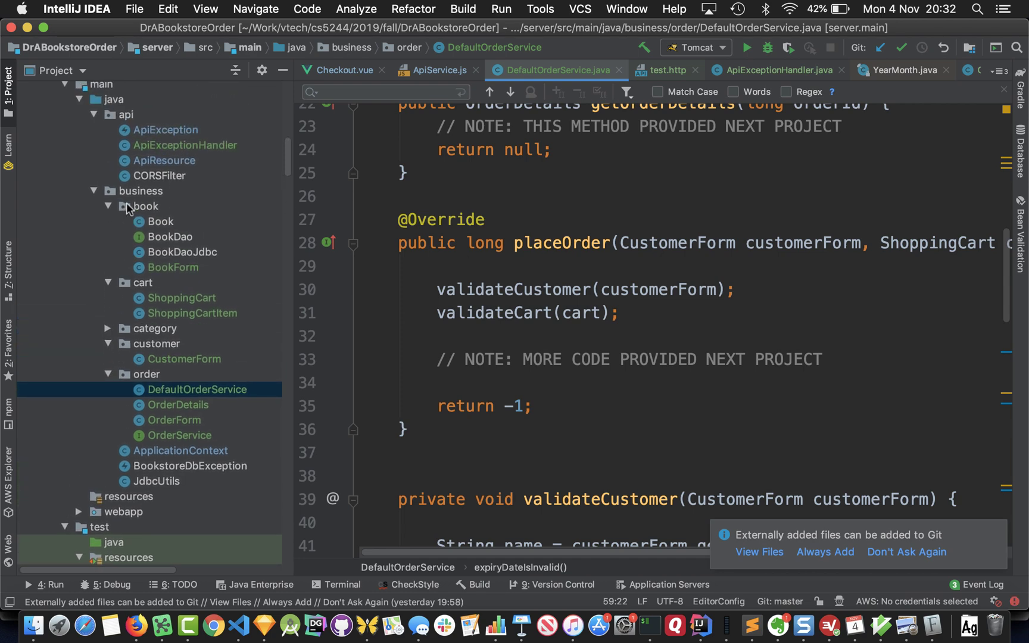
Go from ApiResource to DefaultOrderService.placeOrder and breakpoint the validateCustomer(customerForm) call.
click(164, 160)
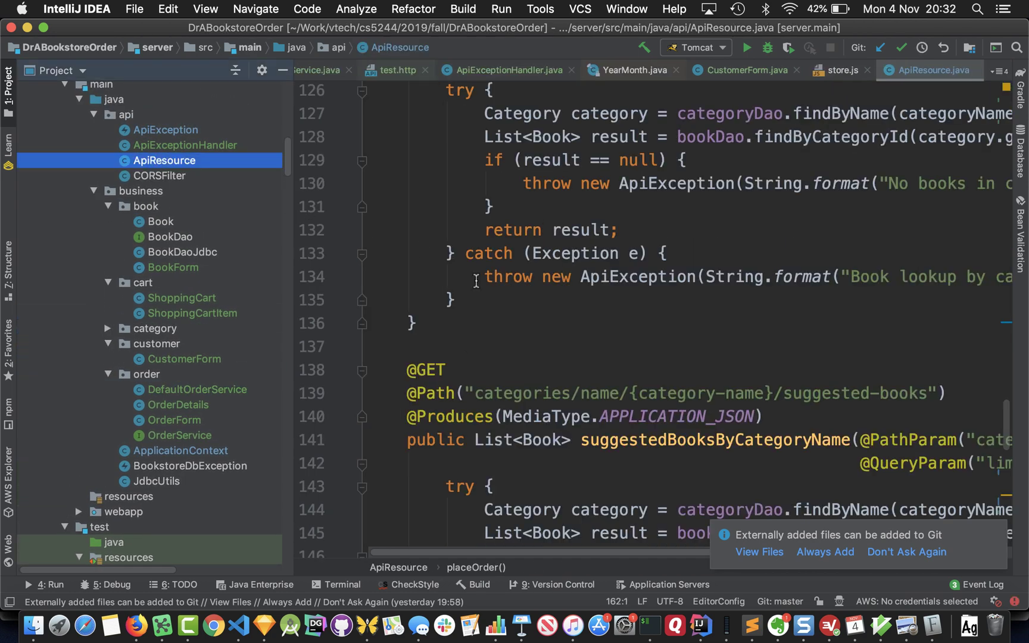
scroll(476, 279, up, 2)
scroll(476, 280, down, 10)
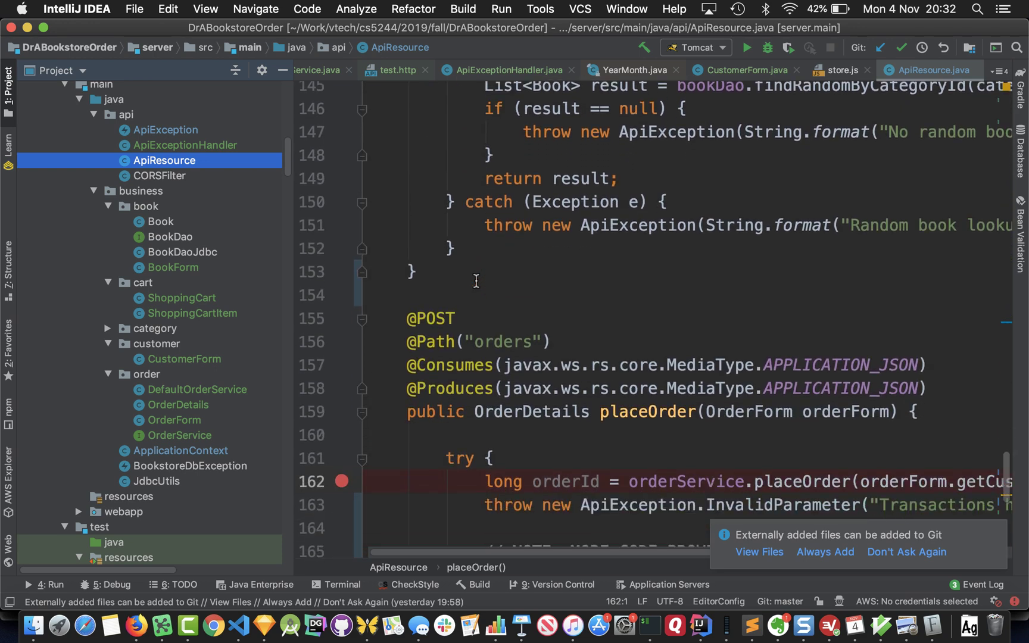
scroll(477, 280, down, 8)
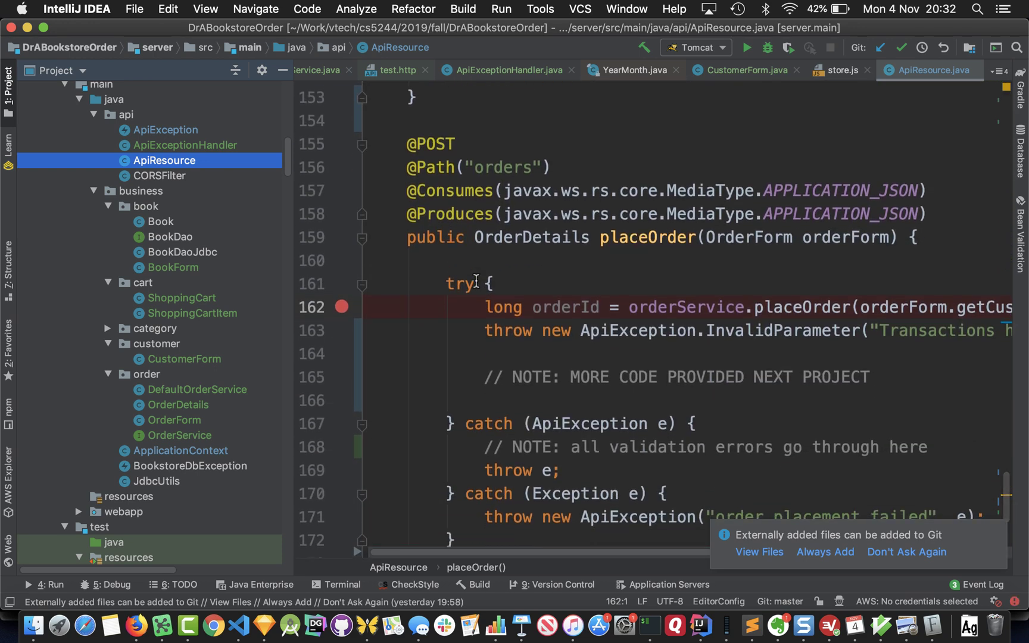
scroll(476, 279, right, 4)
scroll(476, 280, down, 1)
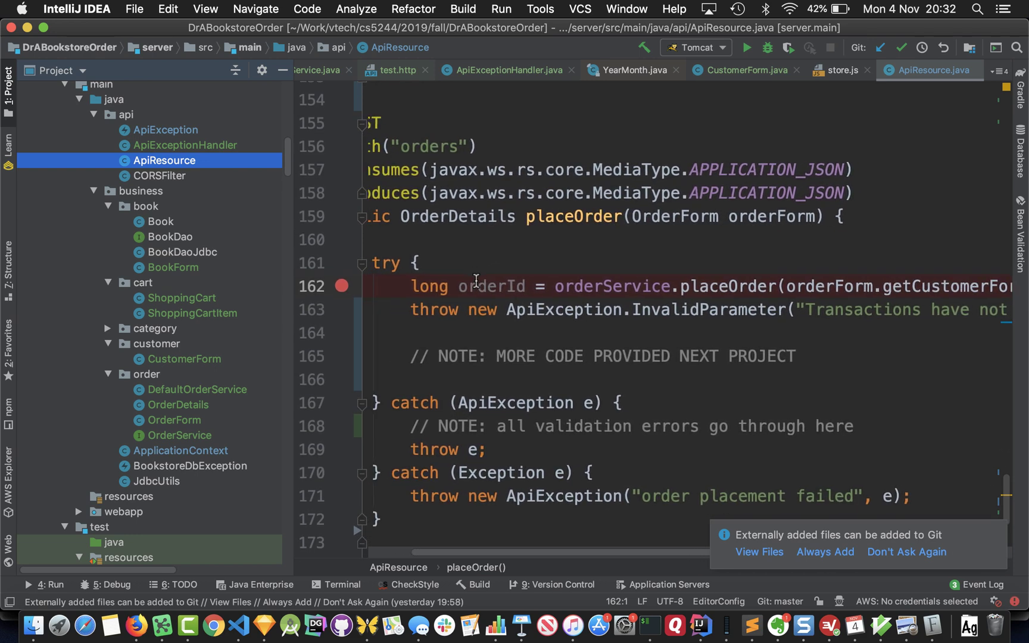
scroll(476, 279, left, 1)
scroll(476, 280, left, 2)
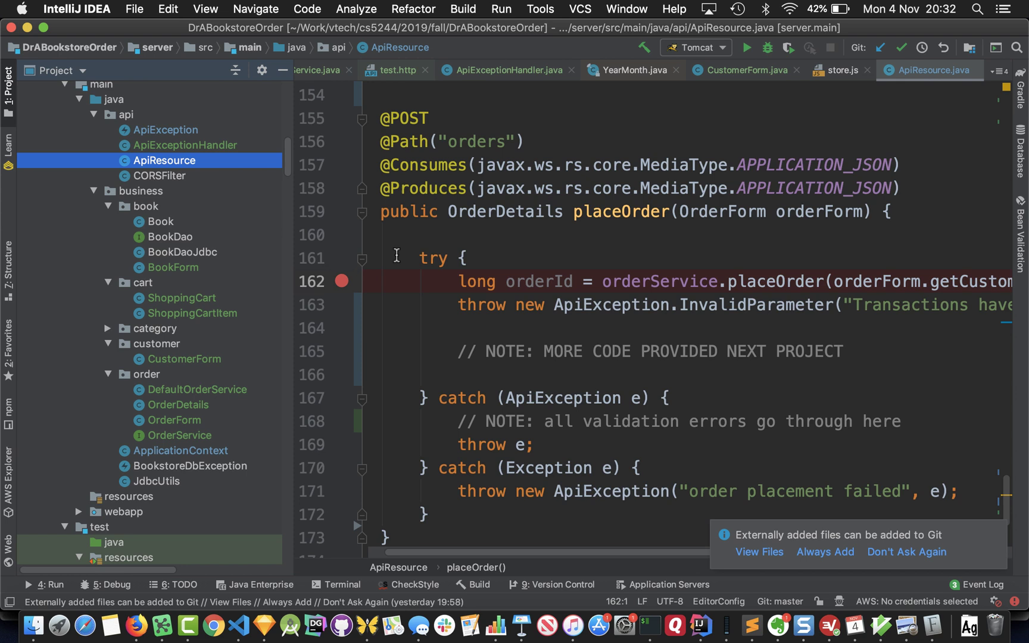
click(342, 281)
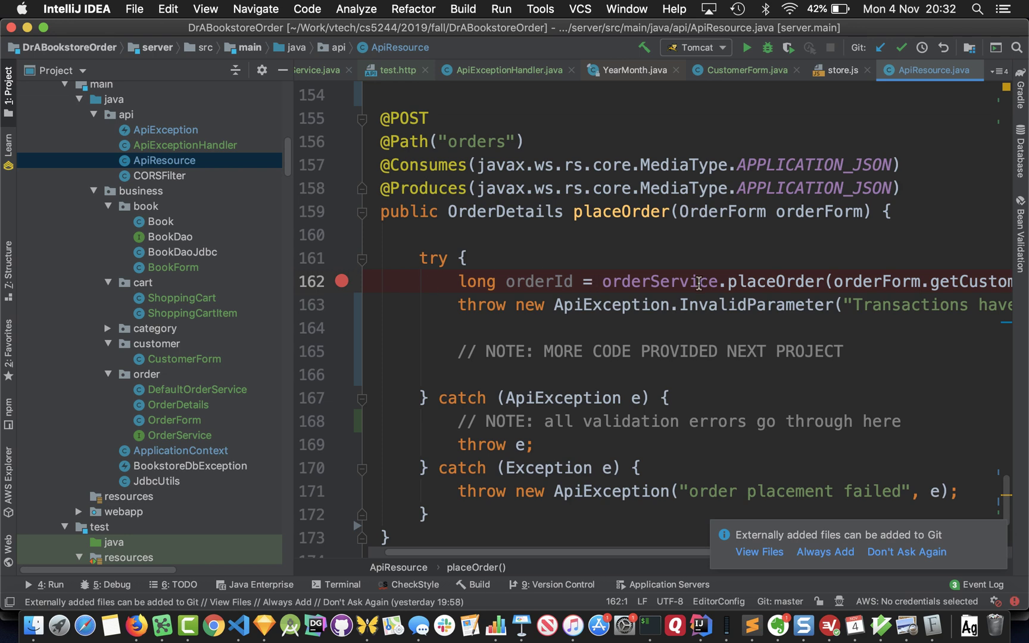
super+click(756, 281)
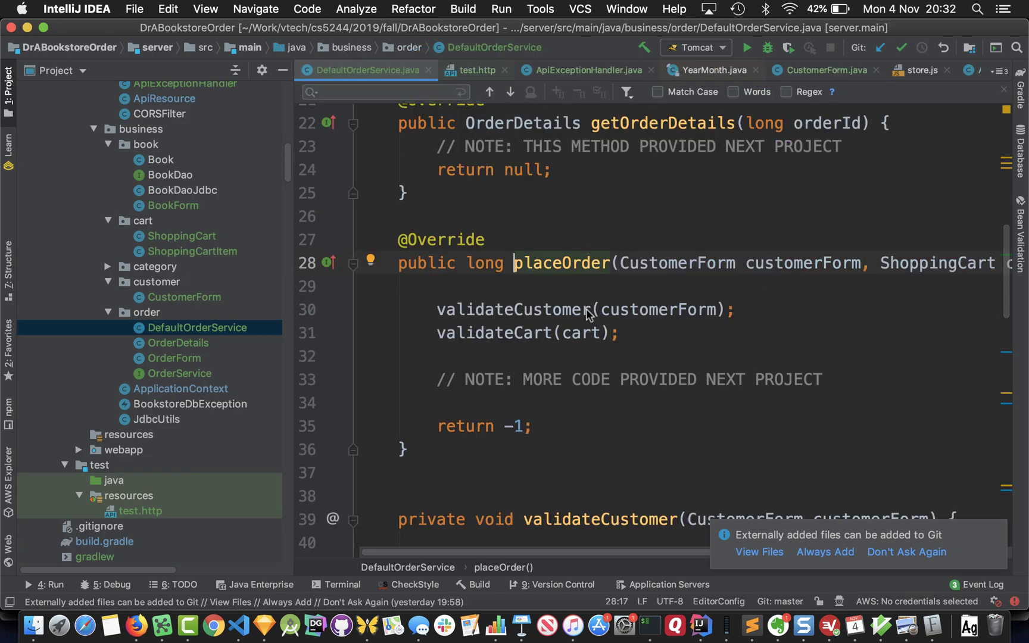
click(333, 312)
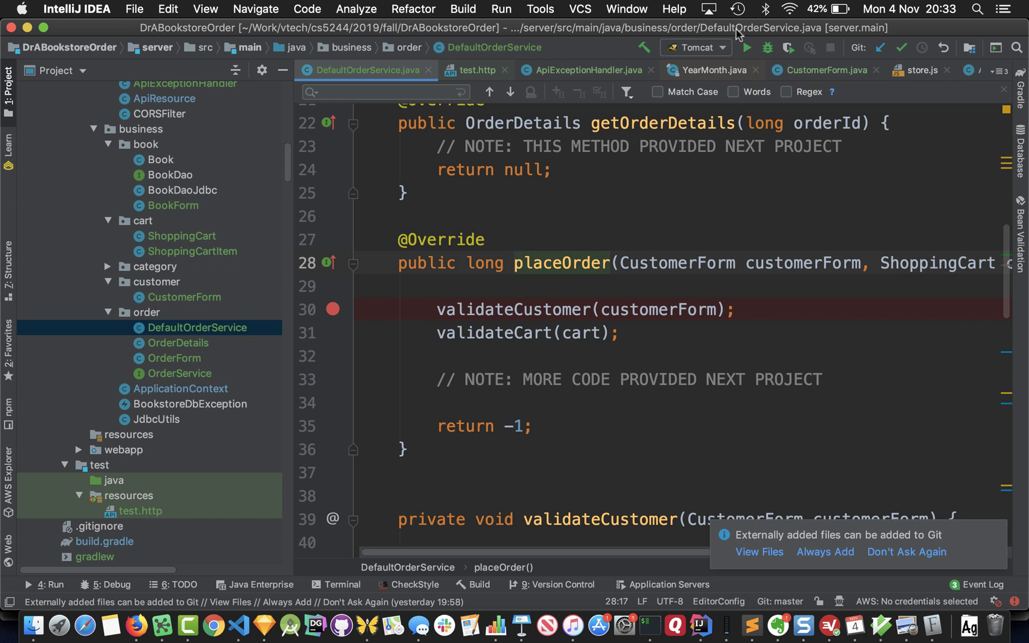
Debug Tomcat, dismiss the localhost categories page in Firefox, and return to the IDE.
click(769, 51)
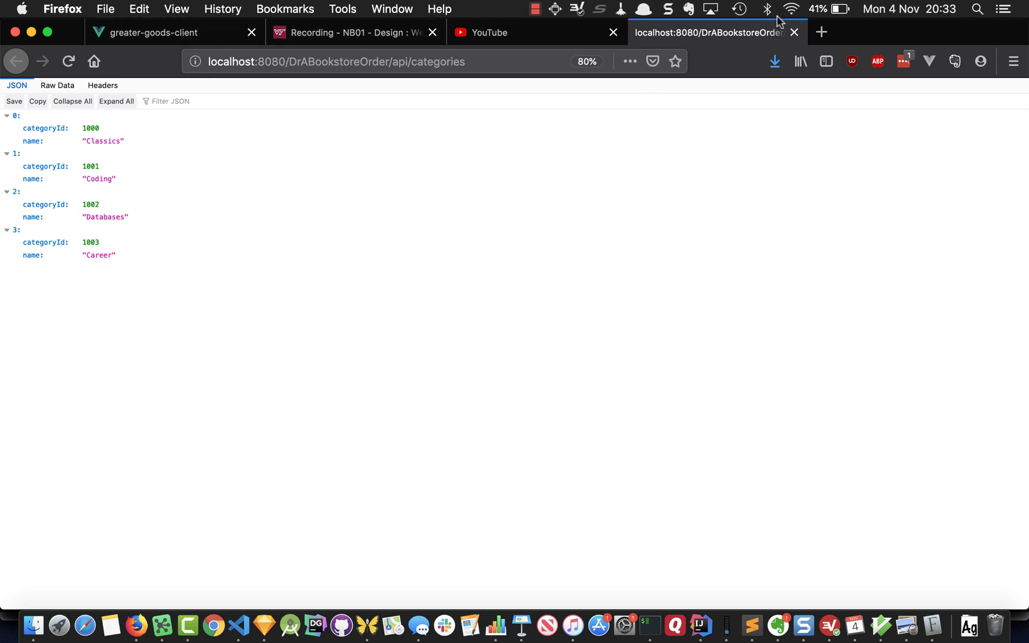
click(794, 33)
key(super+Tab)
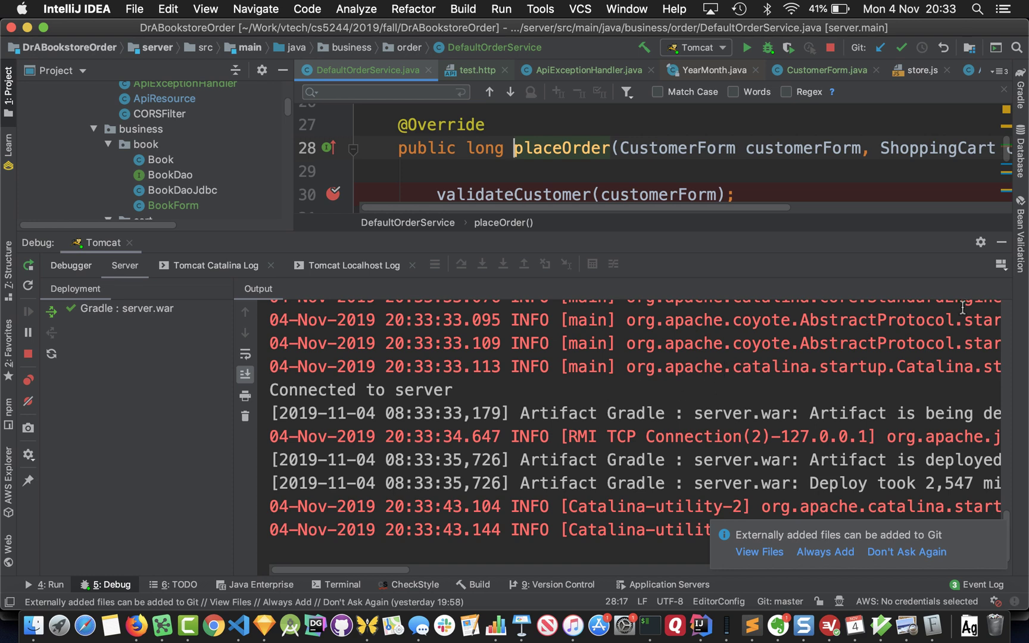
Hide the server output, open test.http, and bring up the run option for its POST orders request.
click(1002, 243)
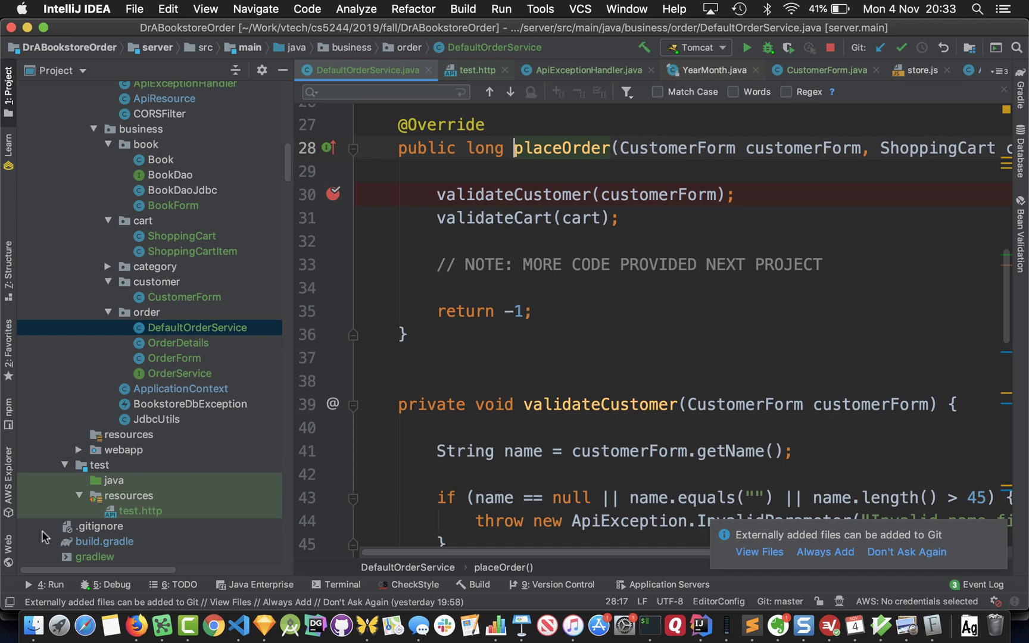
double_click(145, 513)
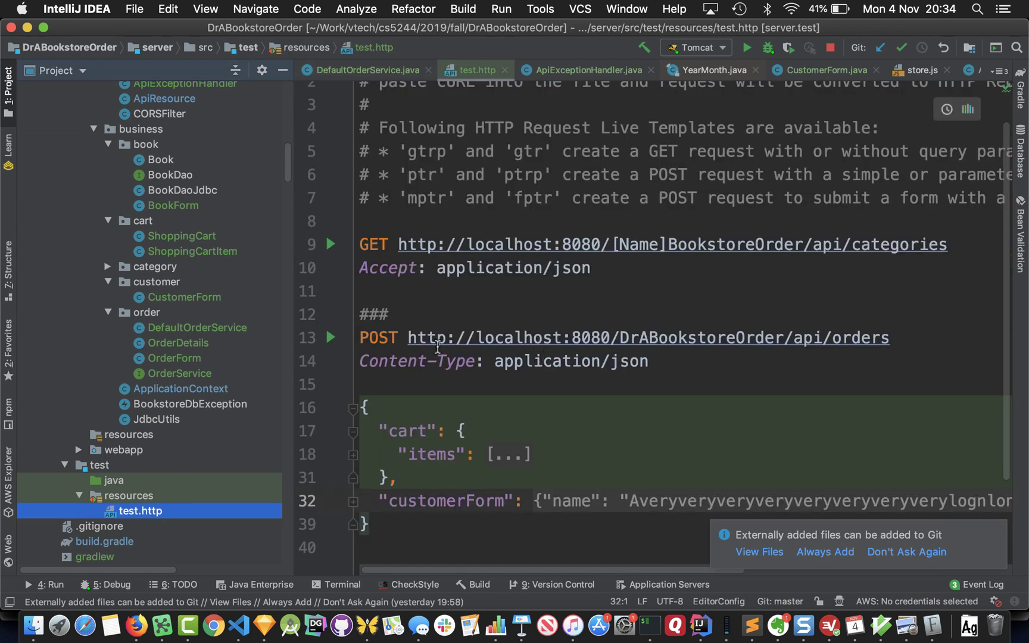
drag(893, 339, 360, 339)
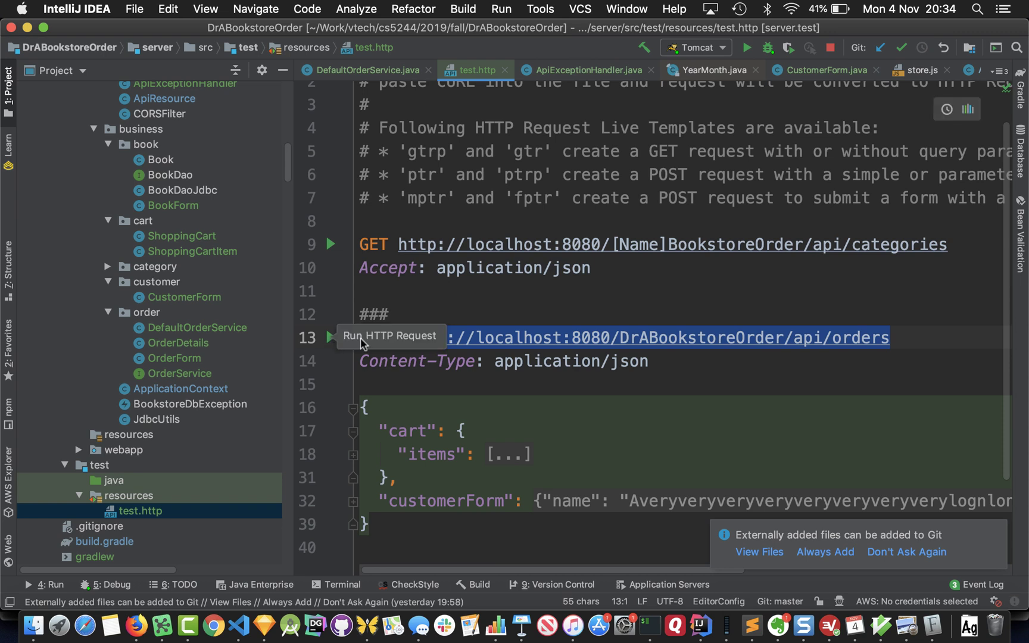
click(330, 338)
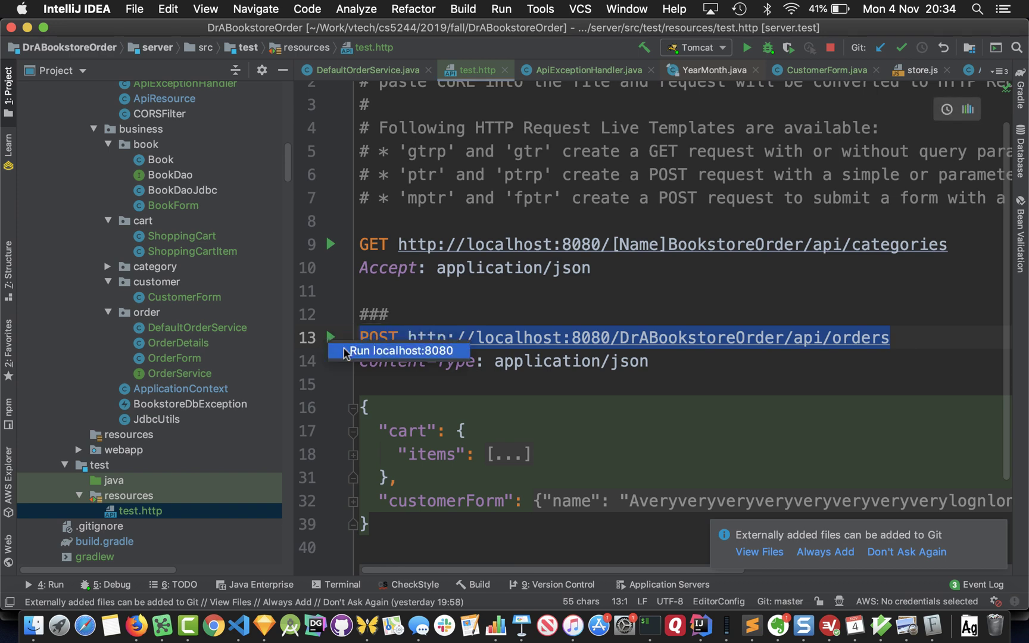
Send the POST request to localhost:8080, pause at ApiResource line 162, and pick placeOrder to step into.
click(348, 352)
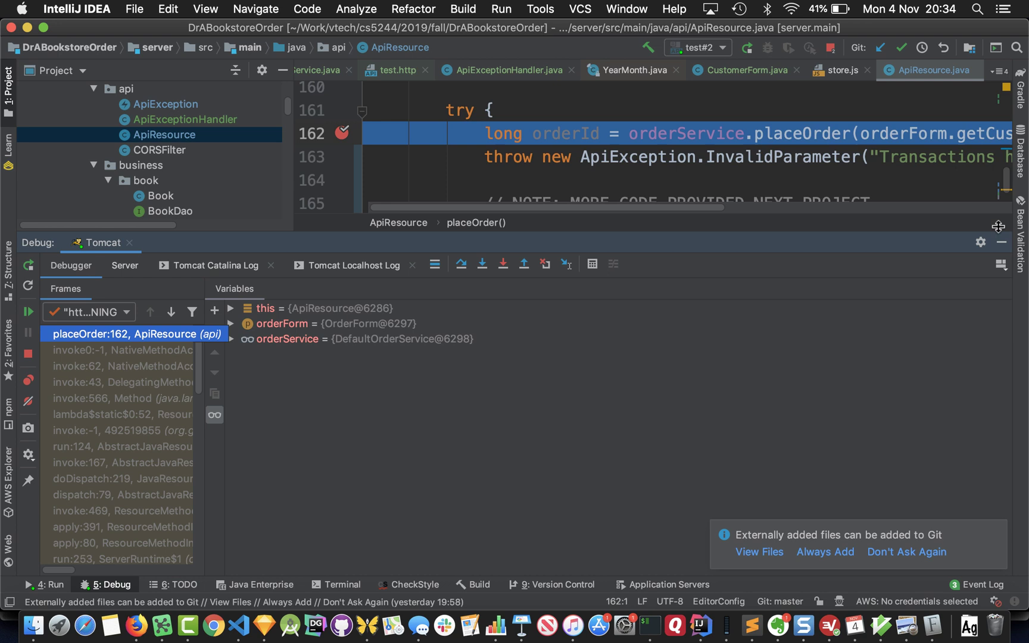
drag(651, 237, 659, 384)
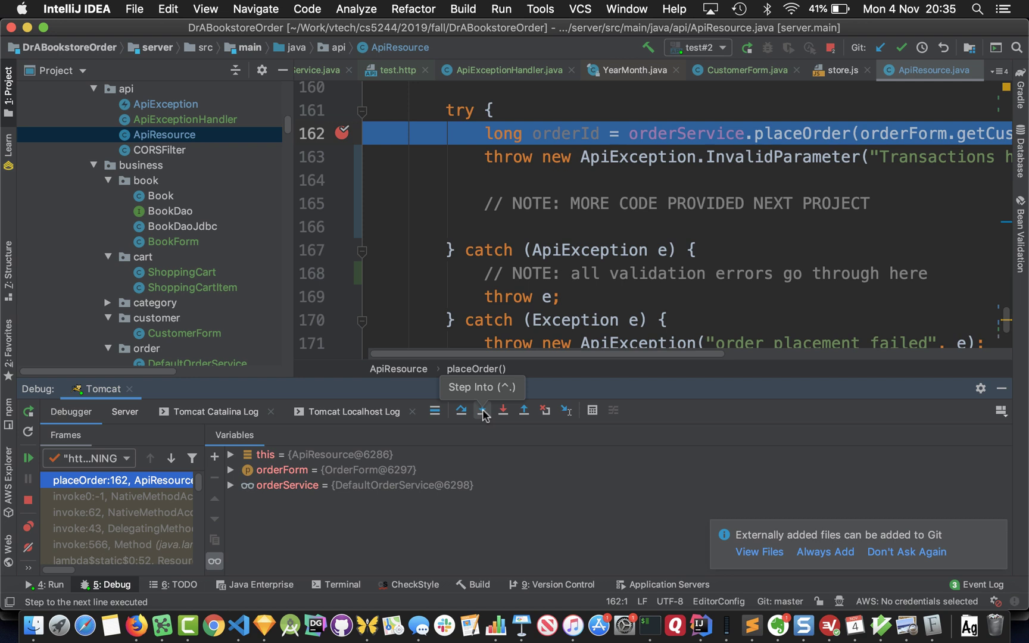
click(483, 414)
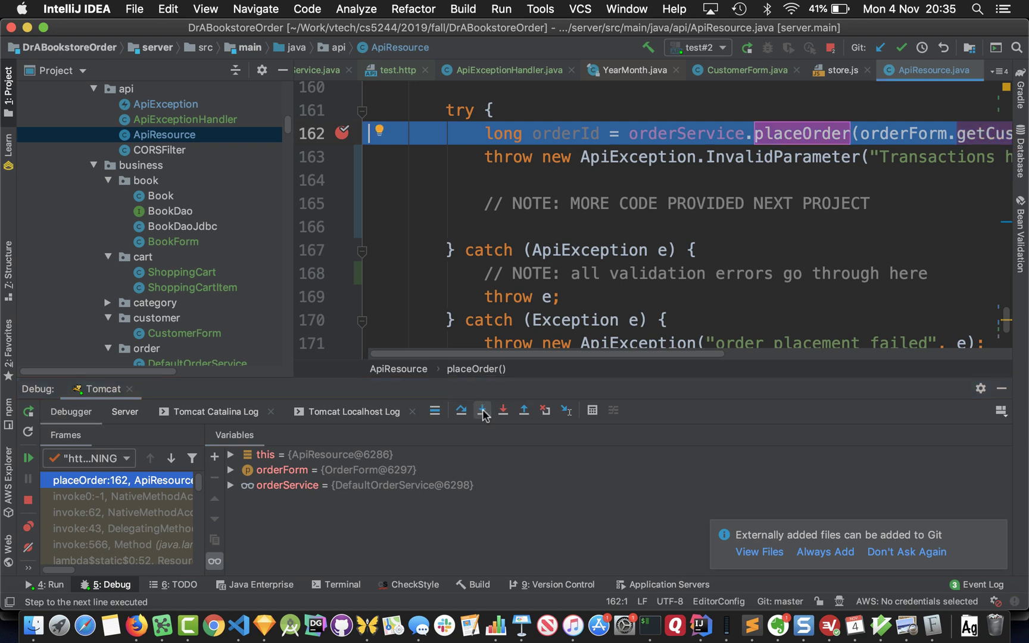
scroll(846, 295, right, 3)
scroll(846, 294, up, 2)
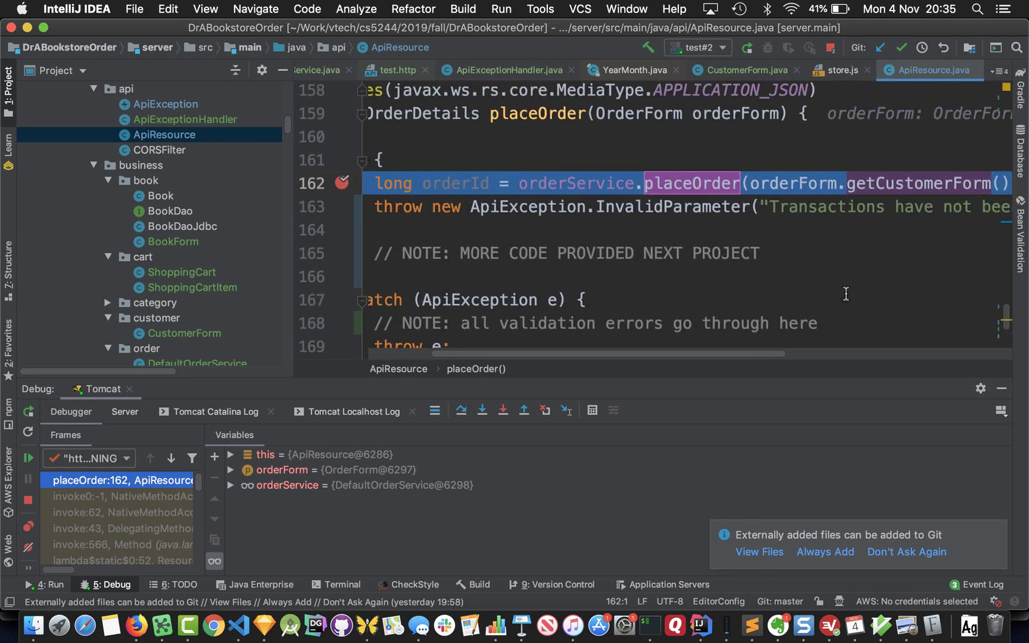
scroll(846, 294, up, 2)
scroll(845, 295, right, 1)
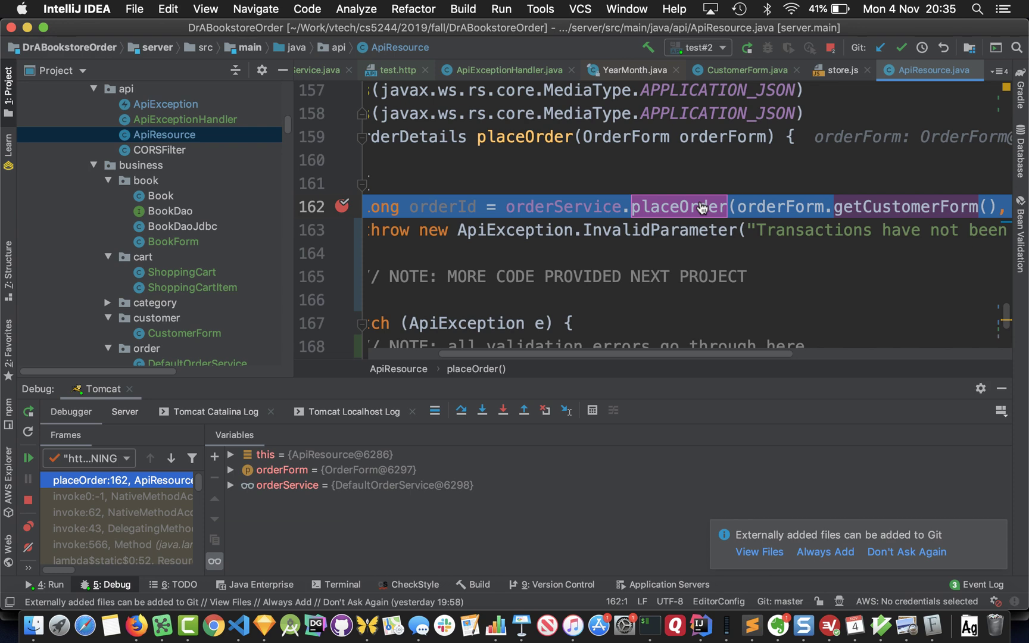
Step into DefaultOrderService.placeOrder and expand customerForm in Variables.
click(701, 207)
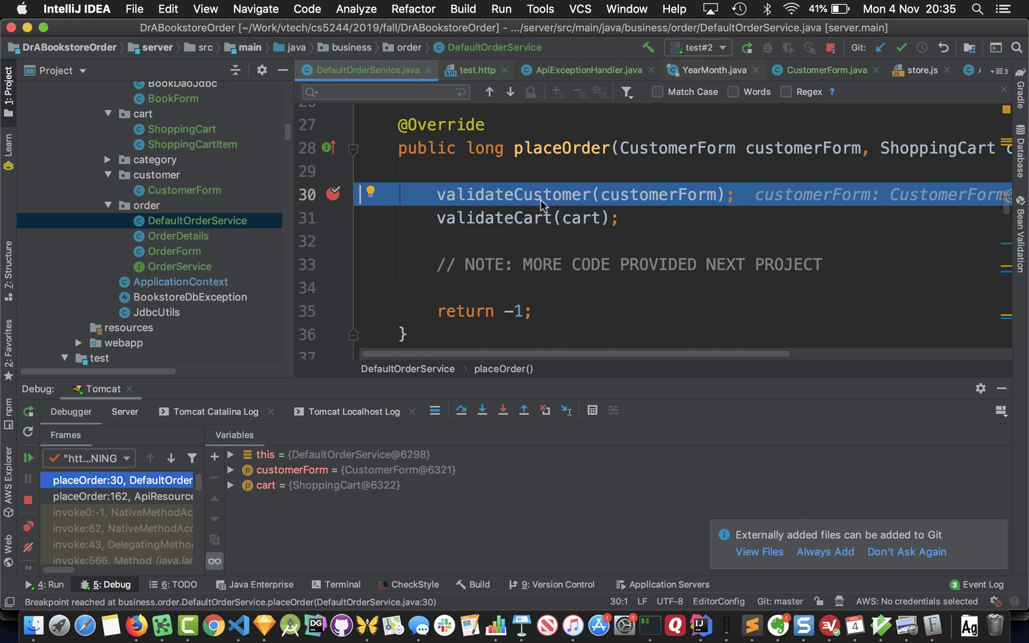
click(343, 470)
double_click(344, 470)
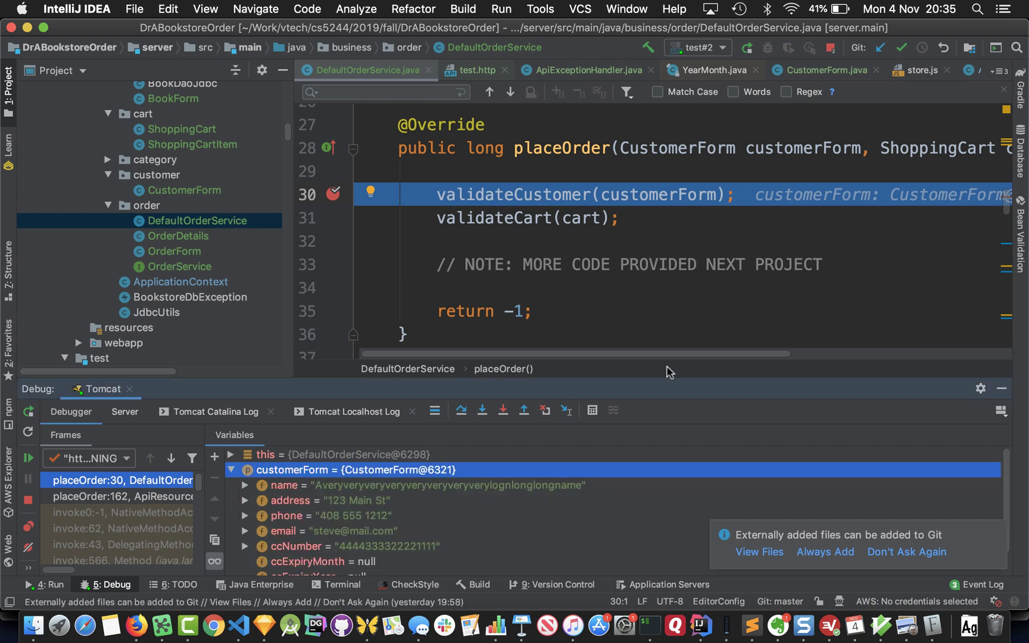
Step through validateCustomer to the name check and into the InvalidParameter constructor, returning to line 44.
click(483, 411)
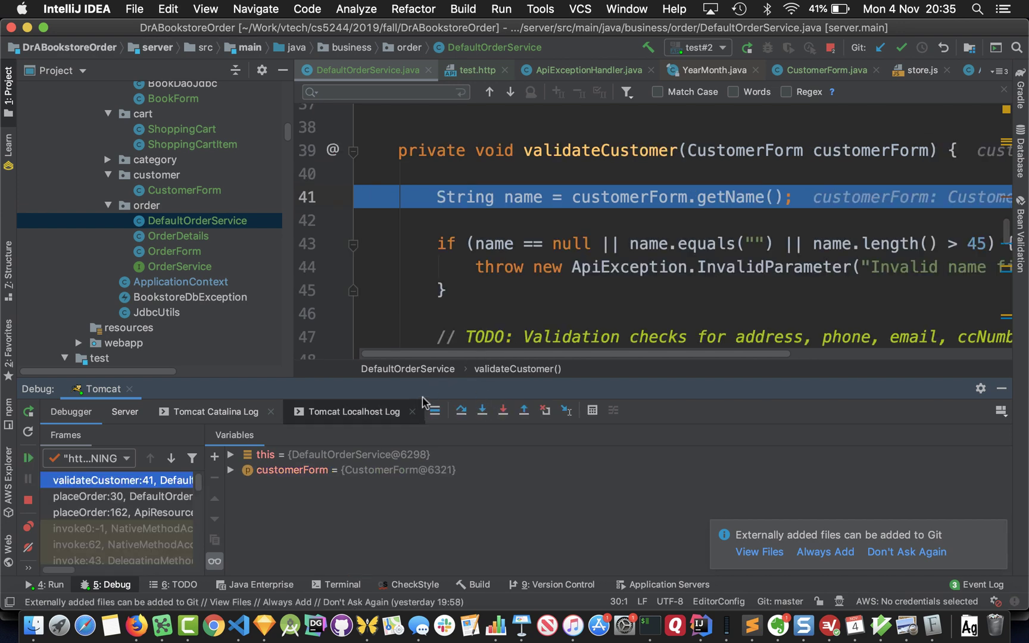
click(462, 411)
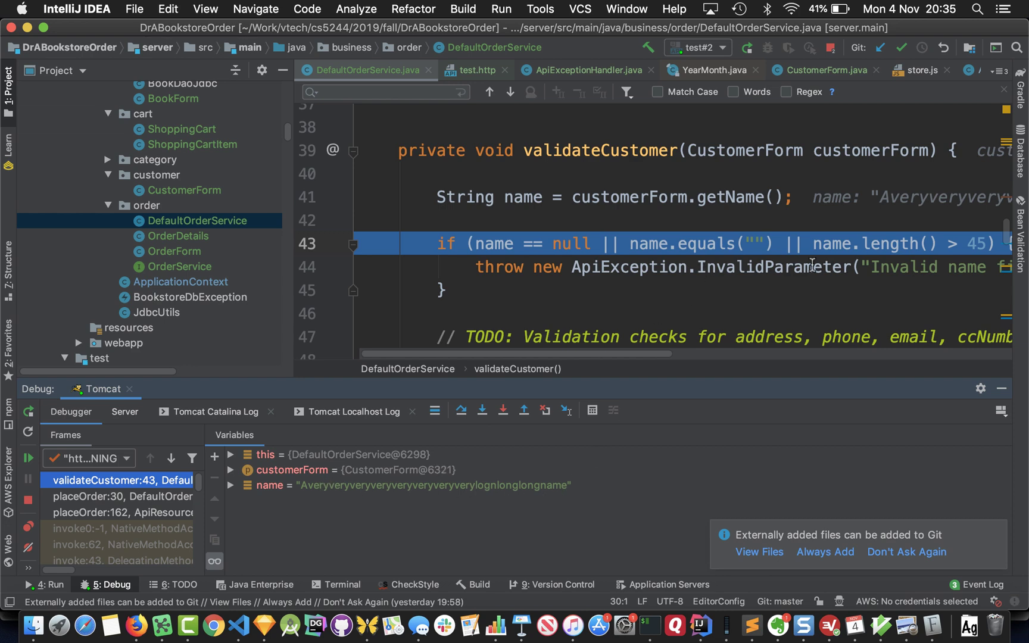
scroll(812, 265, right, 2)
scroll(811, 265, down, 1)
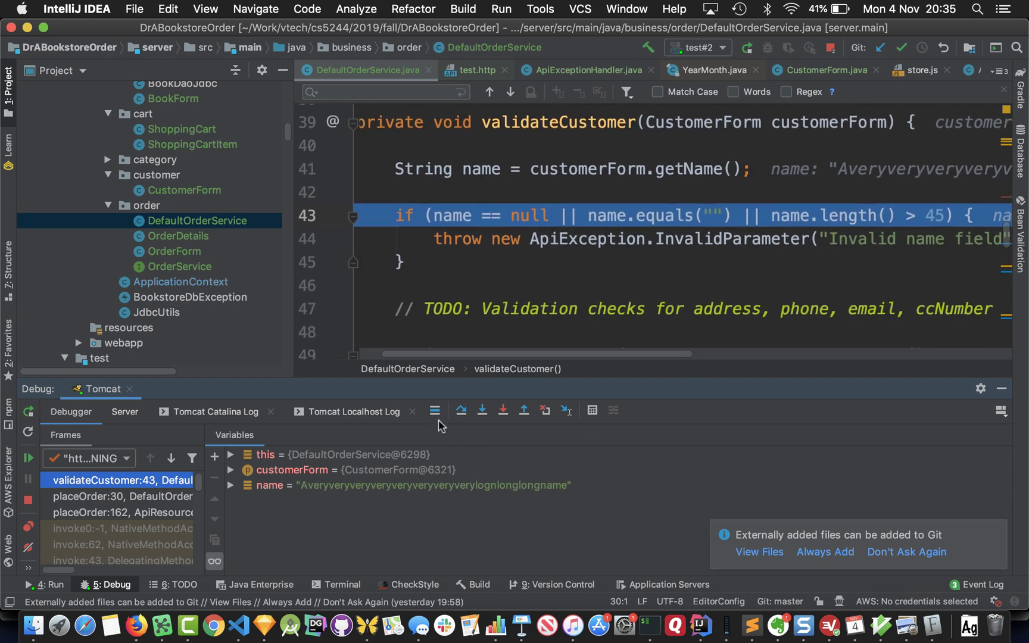
click(462, 411)
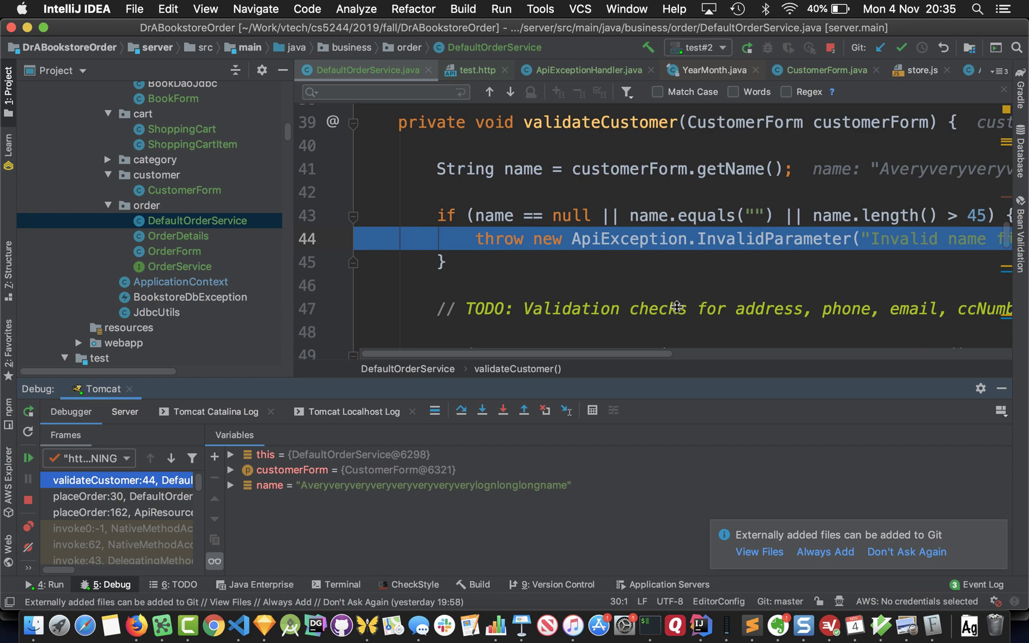
scroll(765, 283, right, 5)
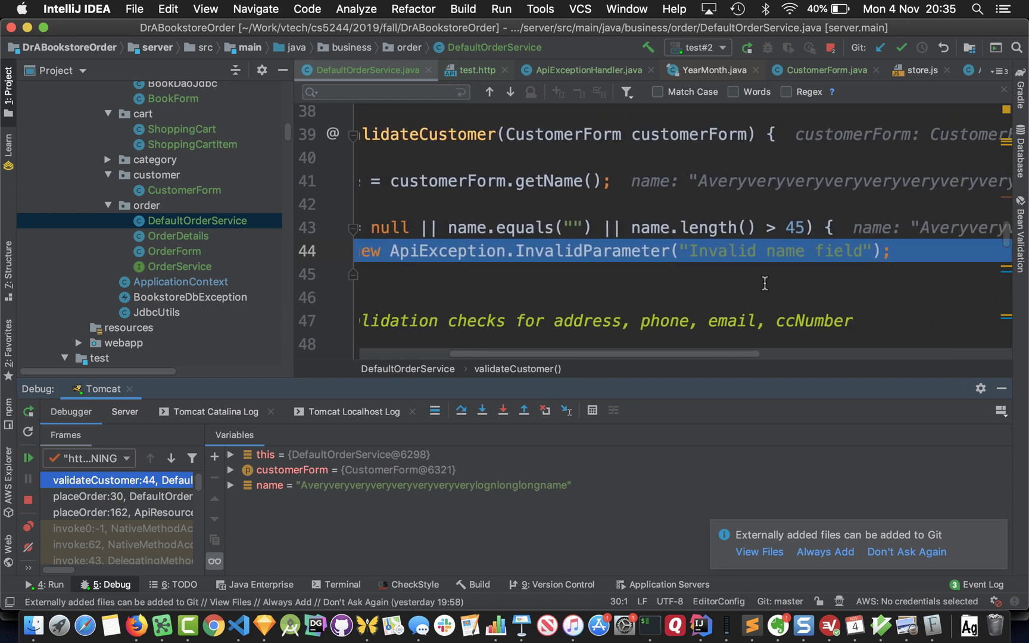
scroll(765, 283, right, 3)
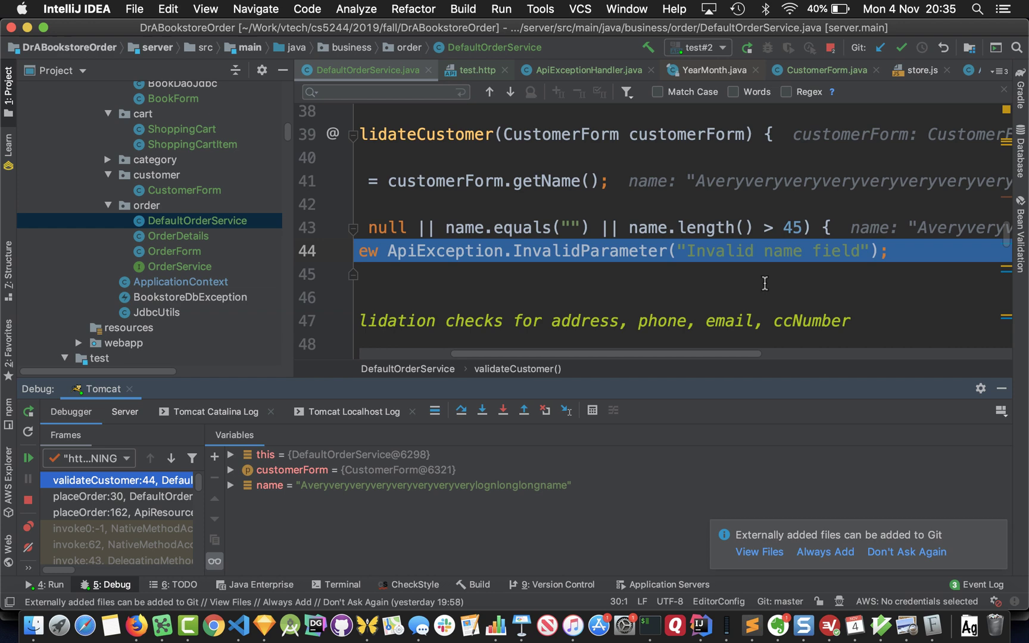
click(486, 412)
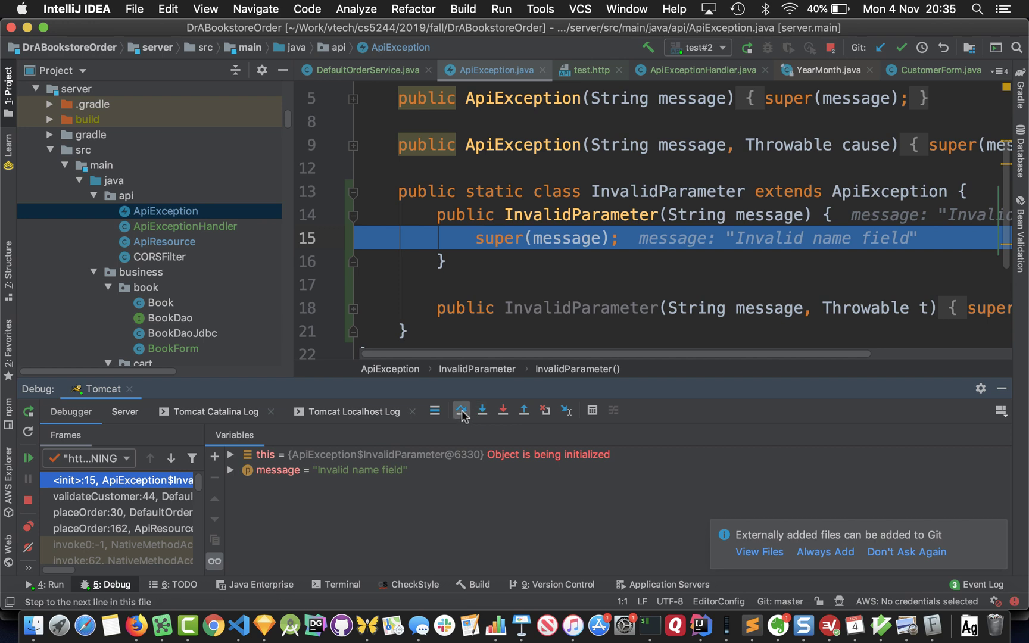
click(463, 413)
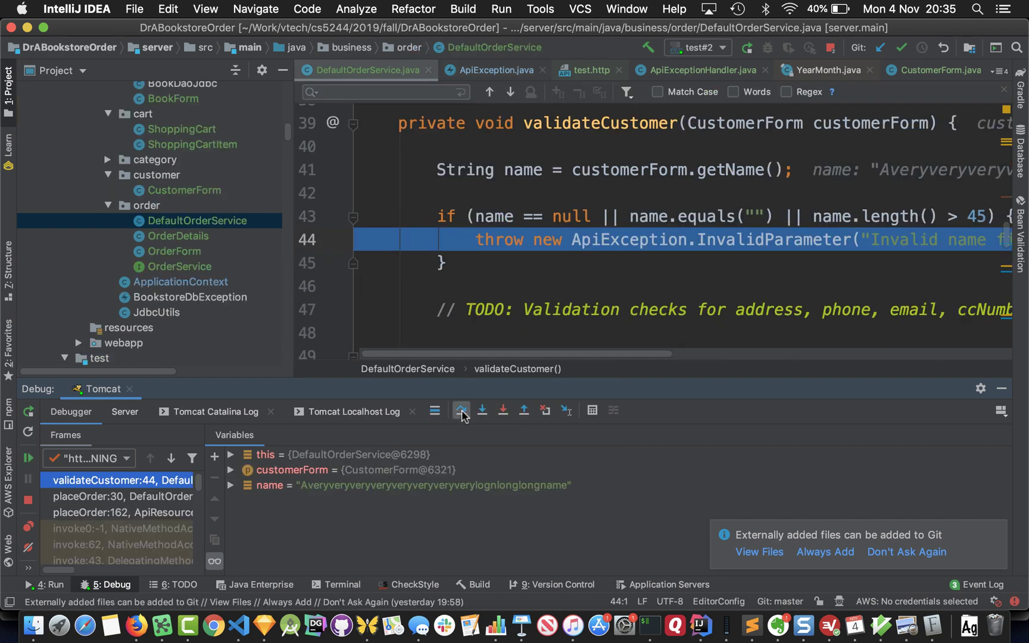
Step over twice from validateCustomer to the rethrow on ApiResource line 169.
click(462, 412)
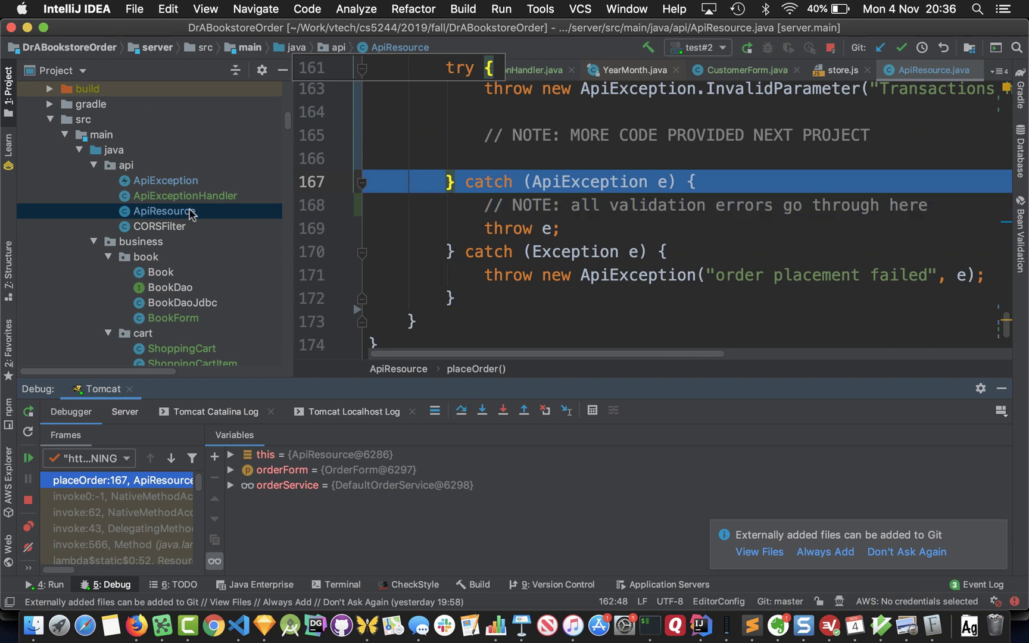
scroll(483, 232, up, 5)
scroll(483, 231, up, 2)
scroll(483, 232, down, 3)
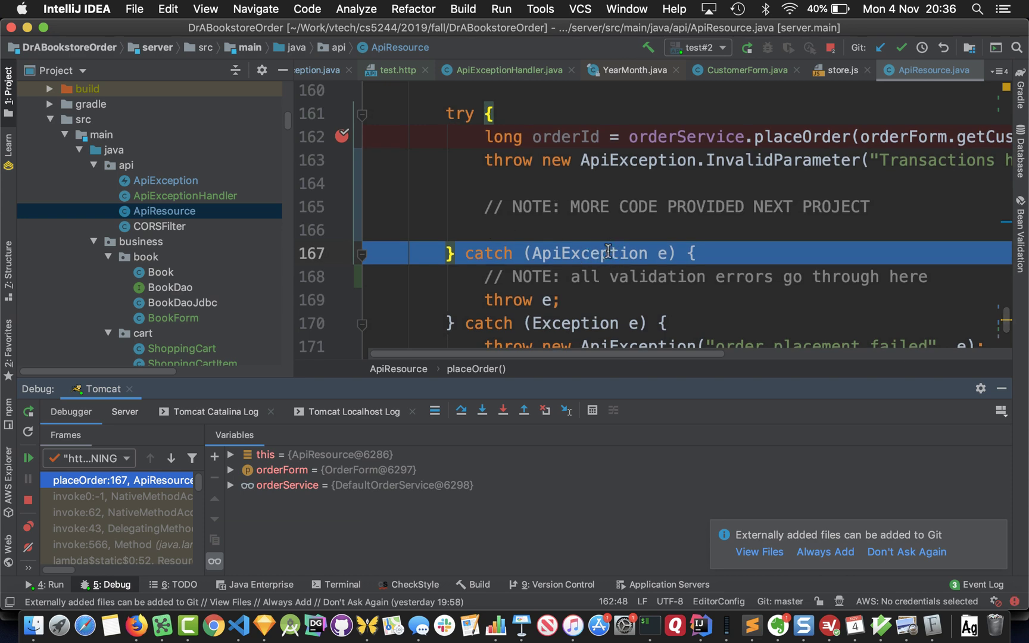
click(464, 410)
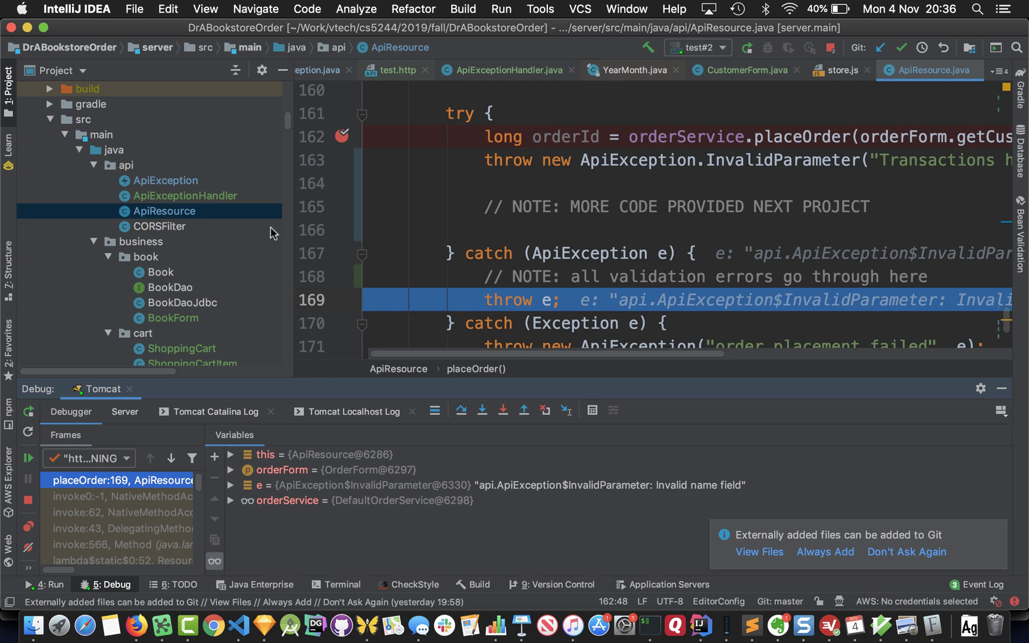
Breakpoint line 25 of ApiExceptionHandler, then step over from ApiResource to AbstractJavaResourceMethodDispatcher line 154.
click(181, 195)
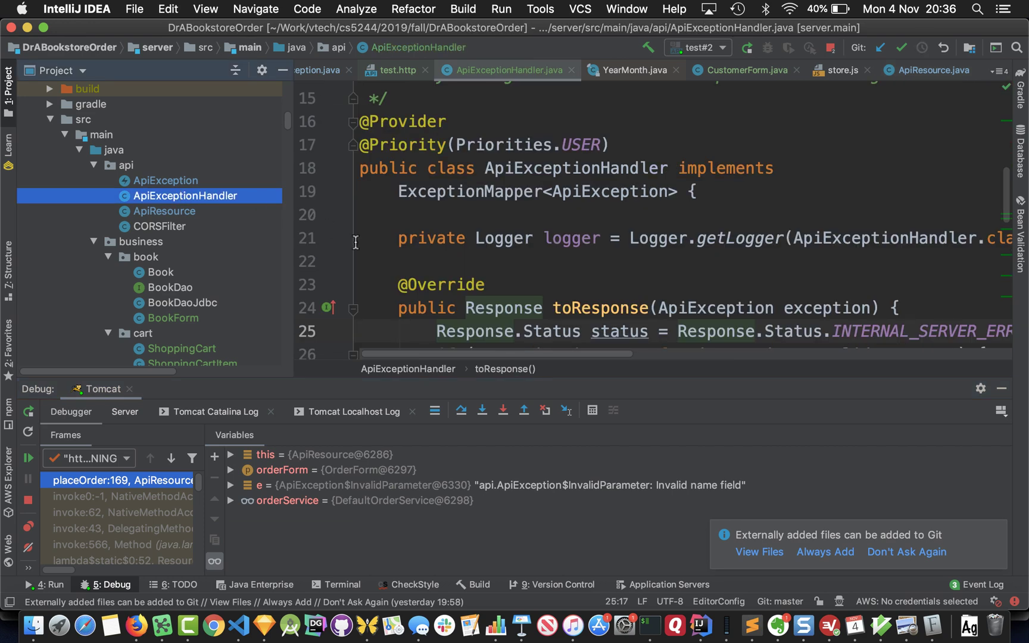
scroll(448, 262, down, 3)
scroll(447, 262, down, 2)
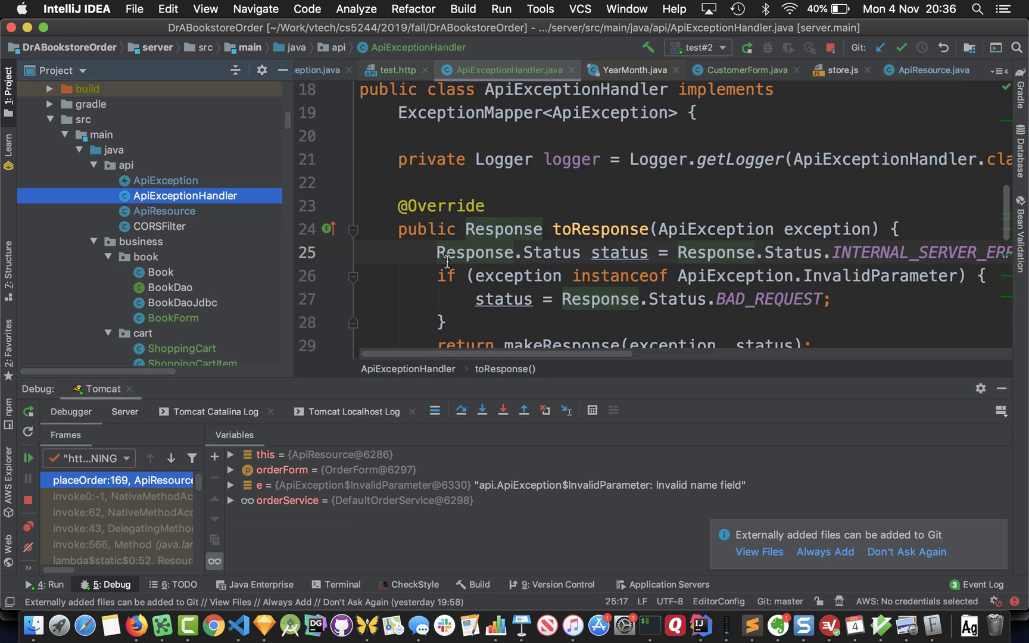
click(336, 252)
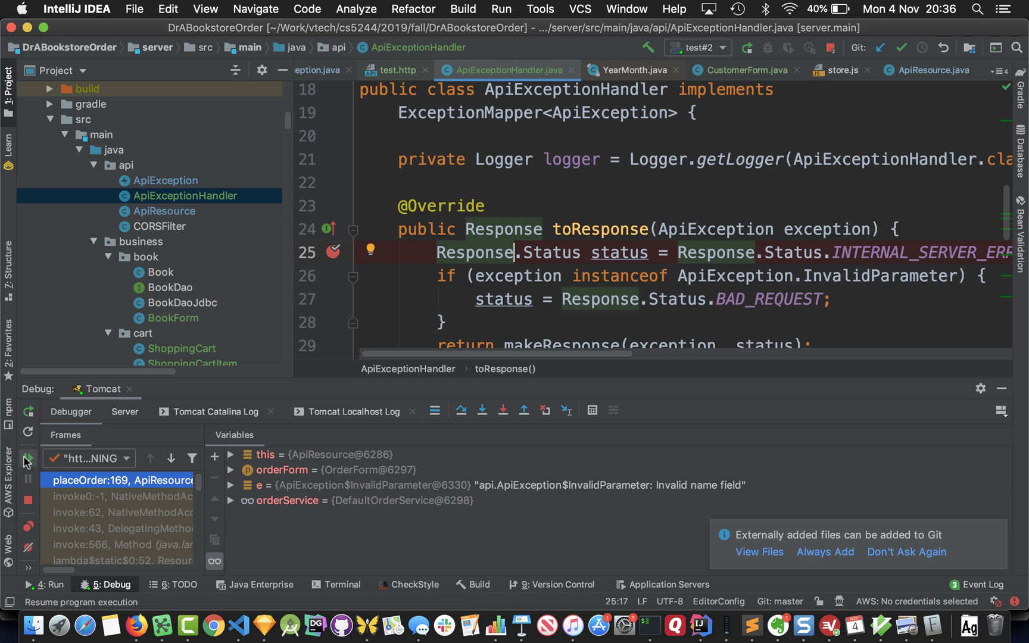
click(184, 210)
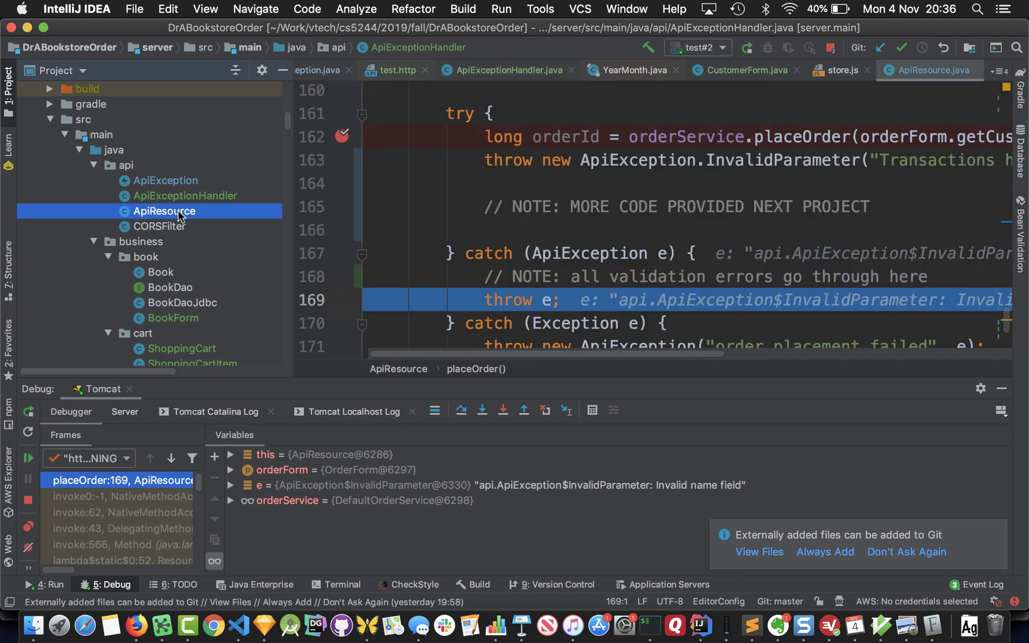
scroll(585, 265, down, 2)
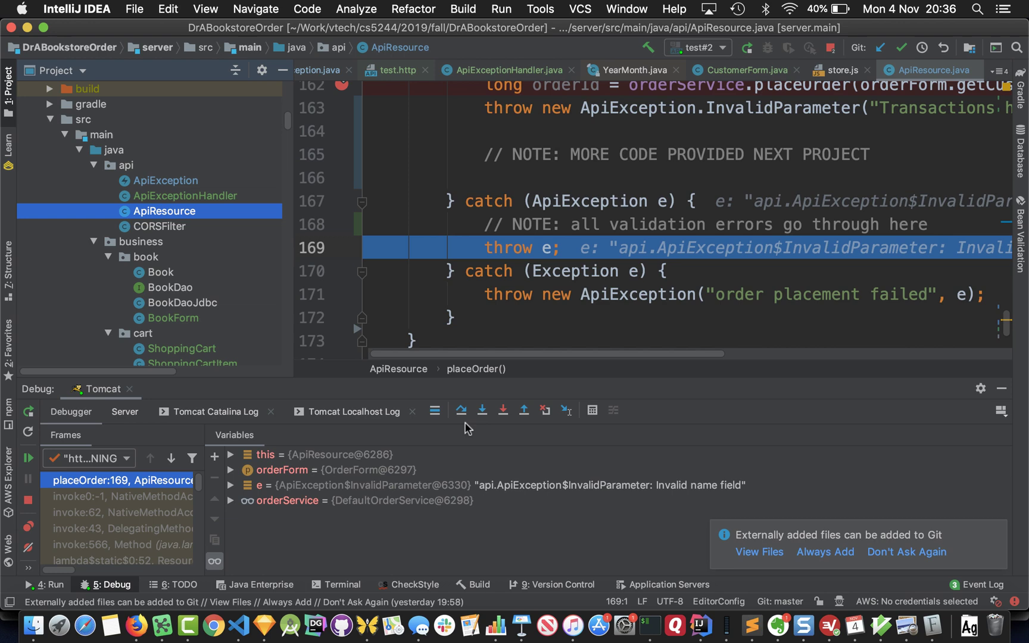
click(463, 412)
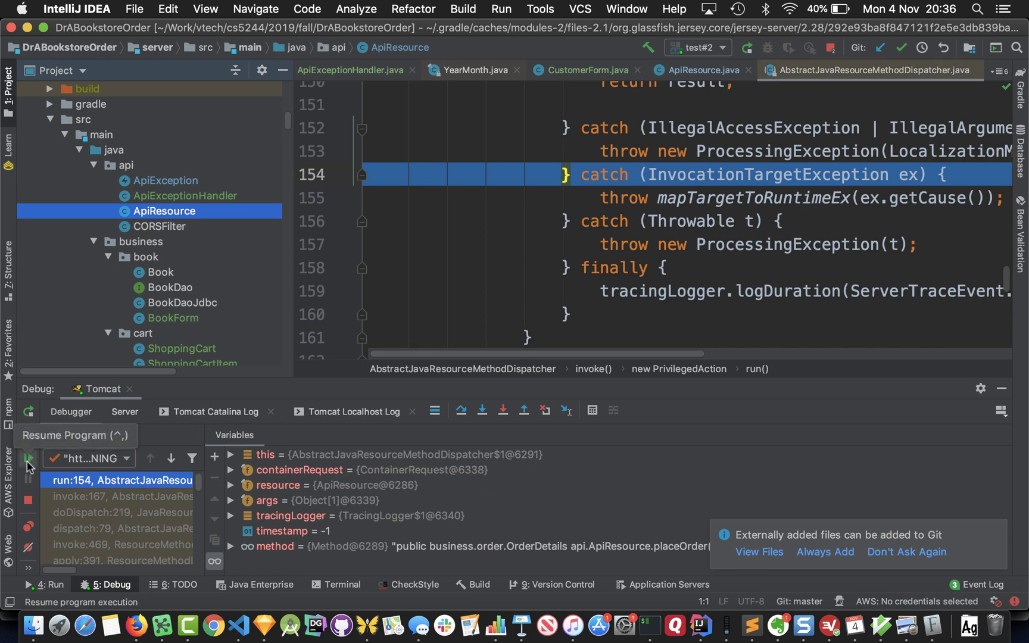
Resume to the ApiExceptionHandler line 25 breakpoint and briefly inspect the exception variable.
click(28, 460)
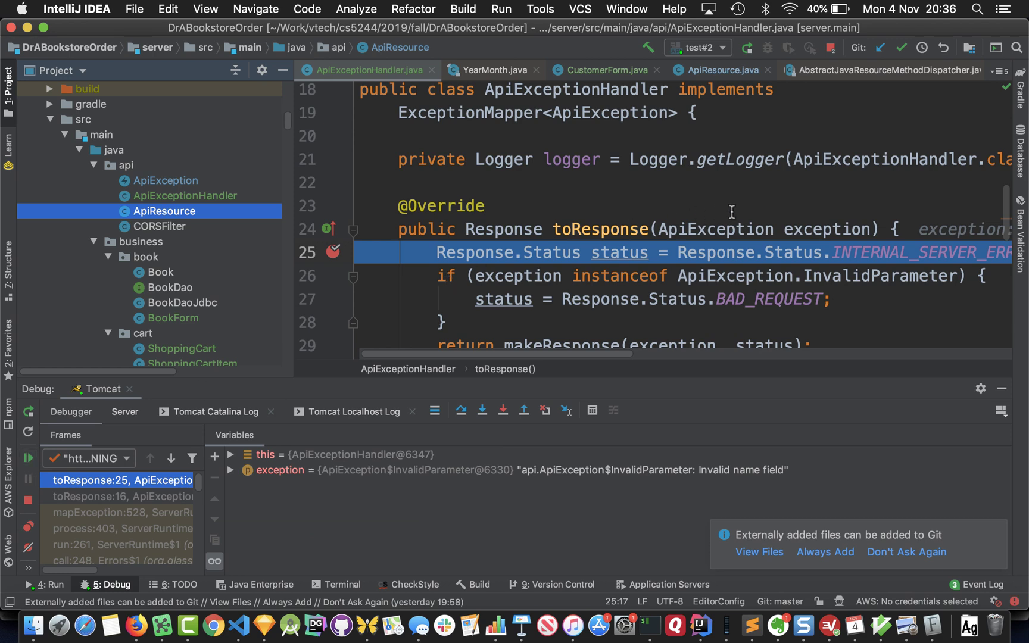
double_click(550, 469)
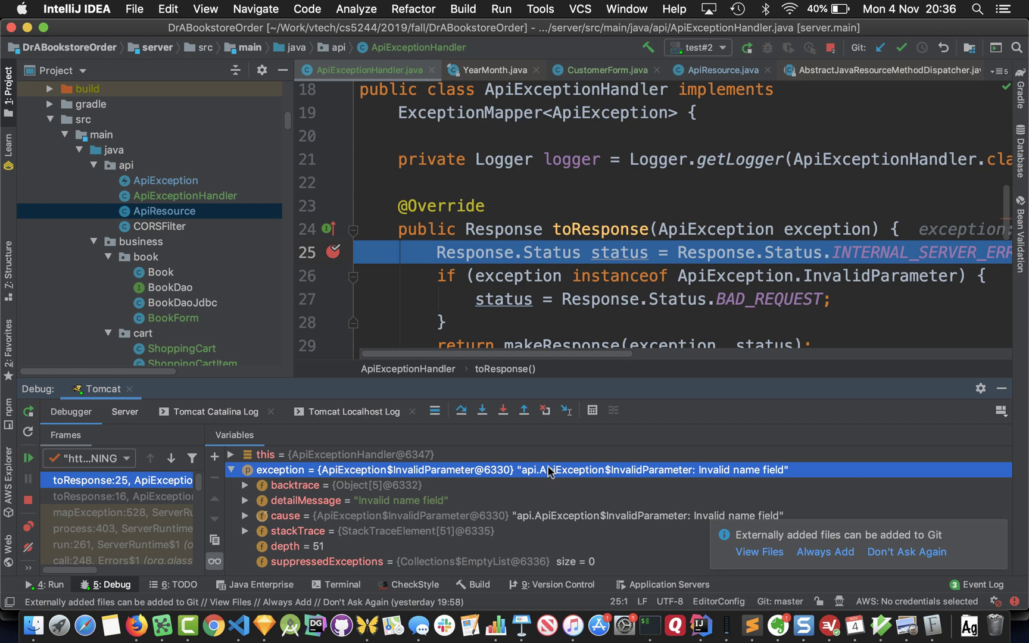
double_click(551, 471)
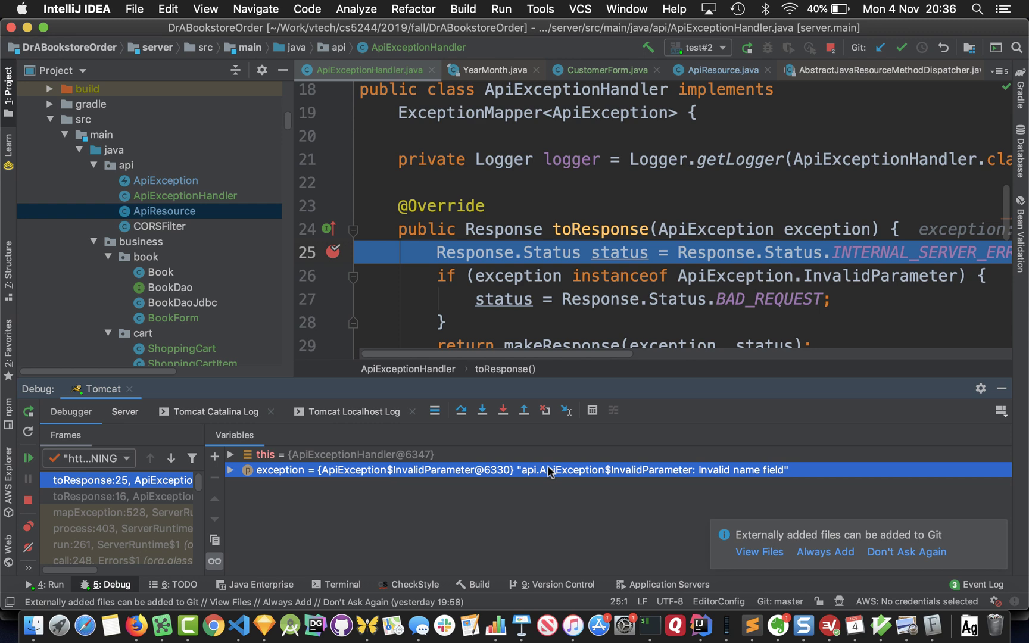
Step over to the Bad Request return on line 29, then resume the application.
click(464, 411)
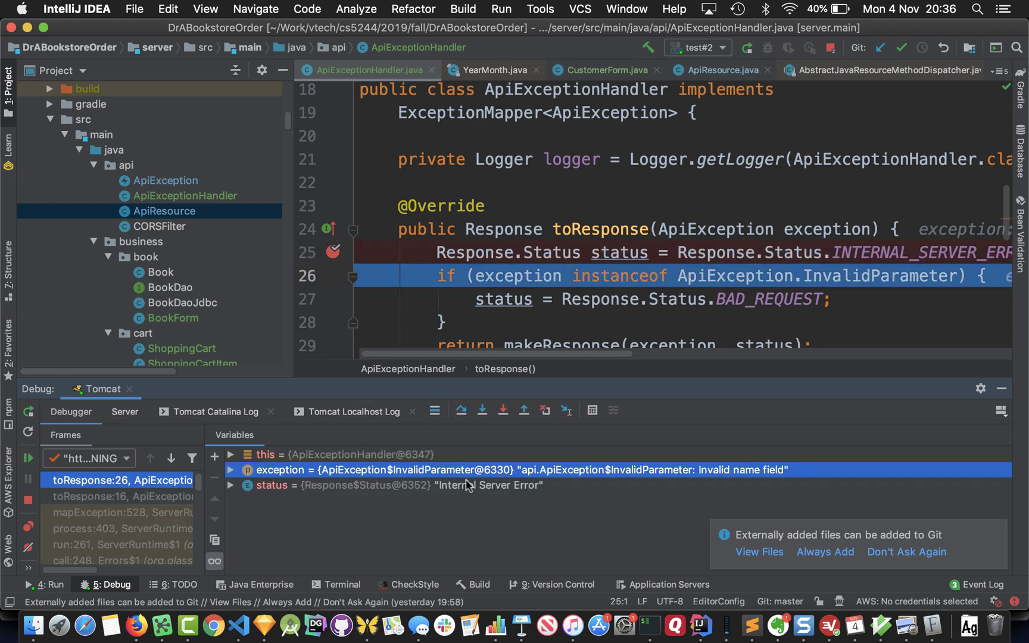
click(464, 411)
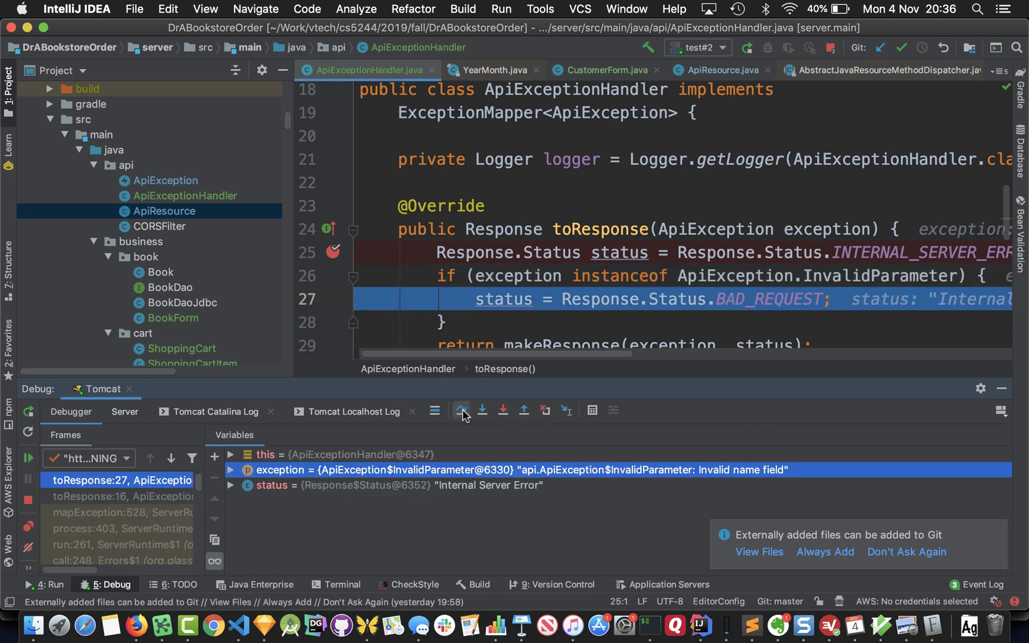
click(464, 412)
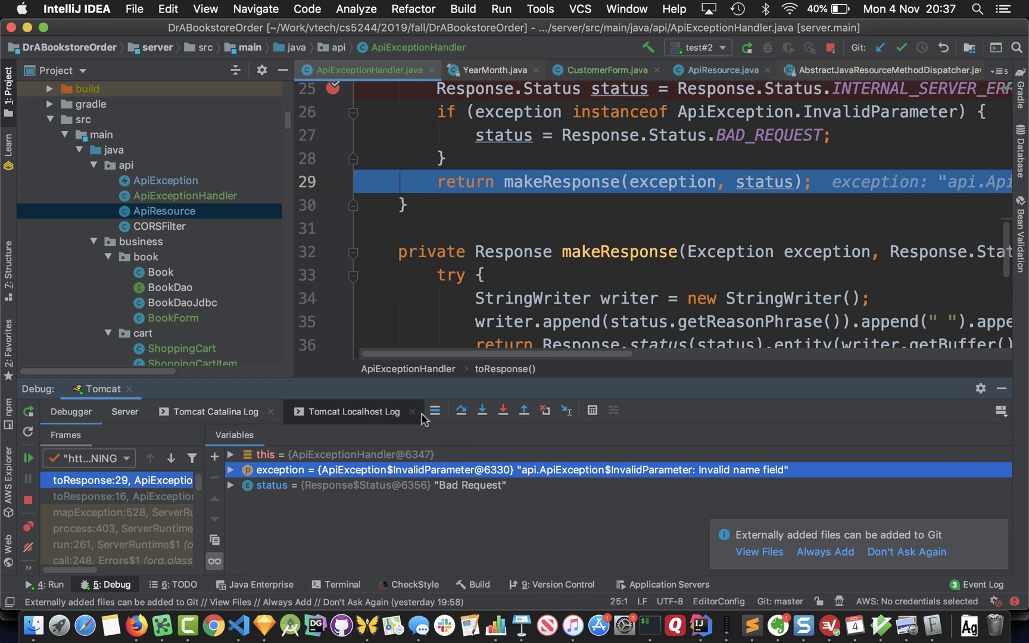
click(28, 458)
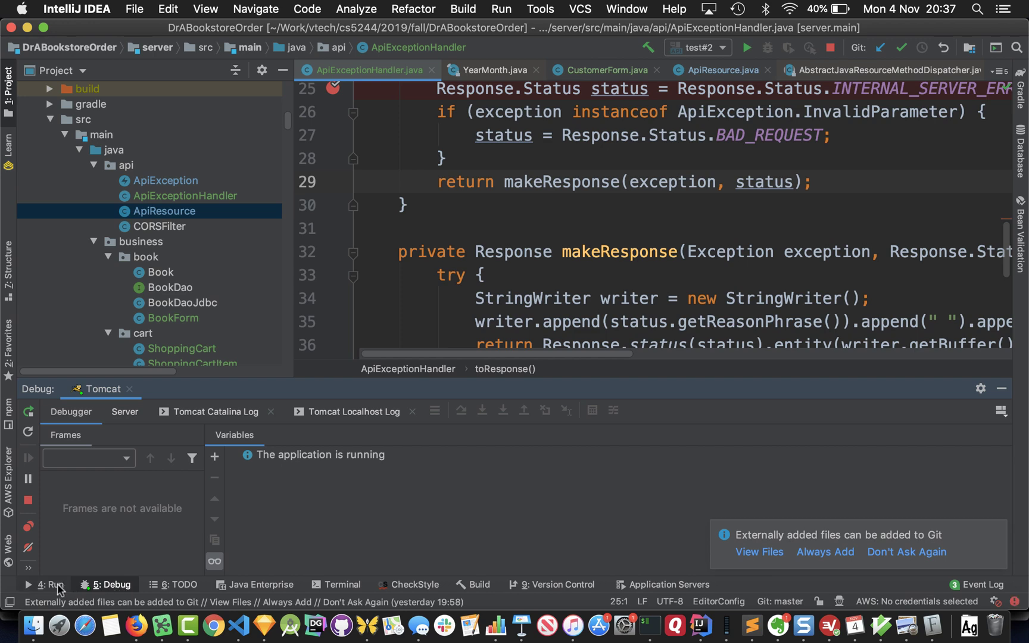
Show the request run output, bring test.http back from hidden tabs, and enlarge the output panel.
click(50, 585)
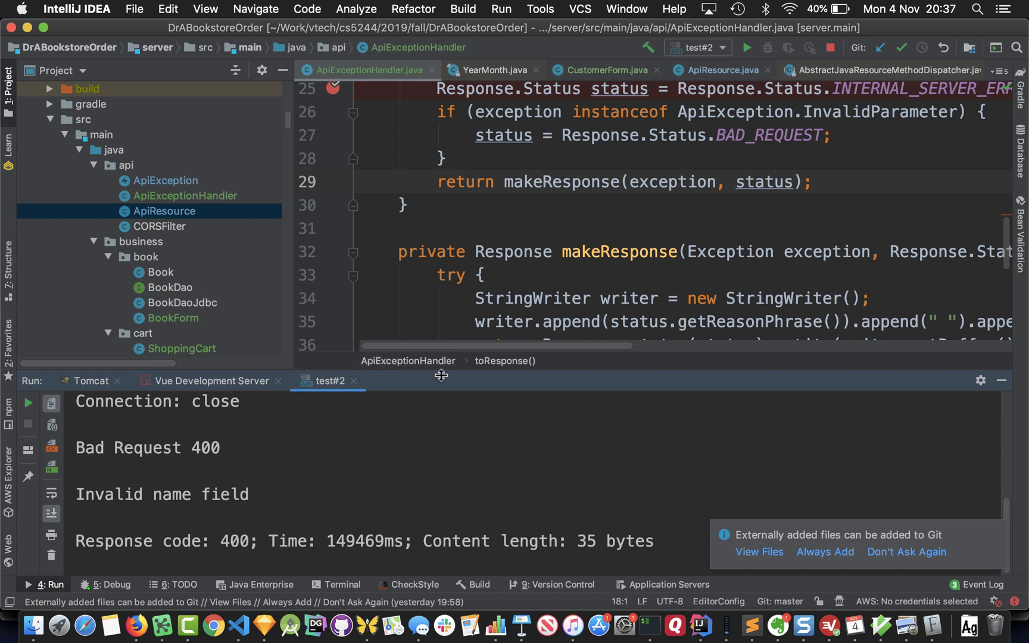
click(1000, 71)
click(892, 127)
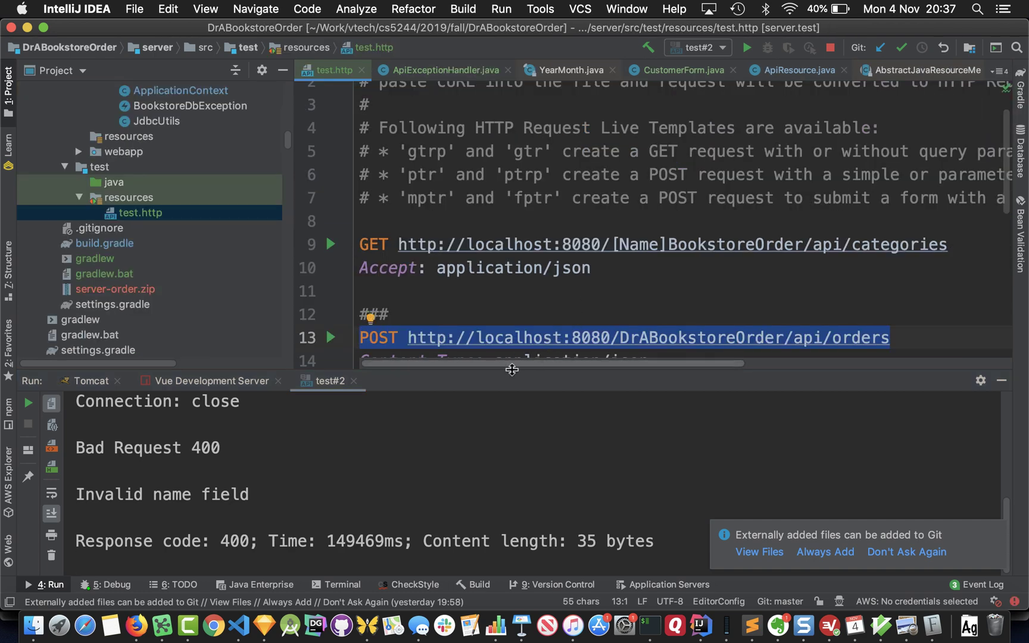
drag(511, 369, 527, 225)
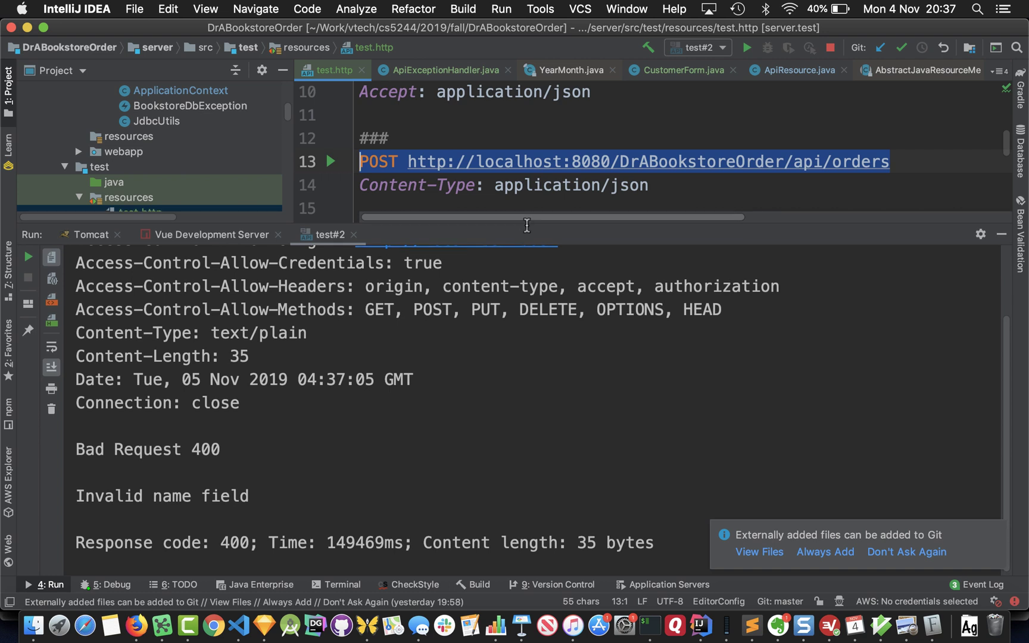
scroll(463, 381, up, 3)
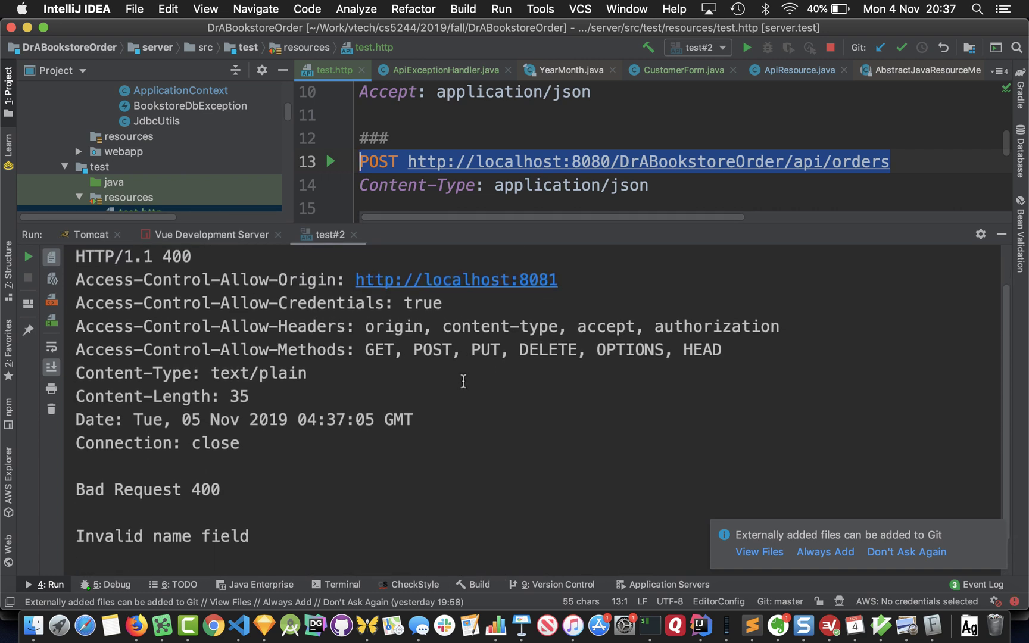
Select the 'Invalid name field' 400 message, clear the selection, and hide the output panel.
click(265, 537)
drag(265, 536, 138, 520)
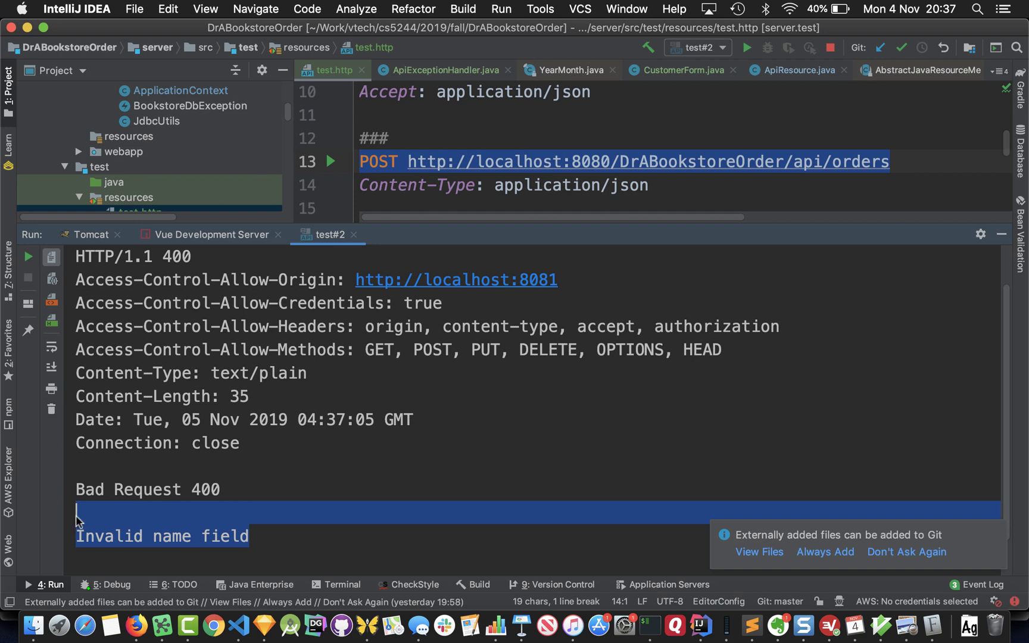
click(151, 482)
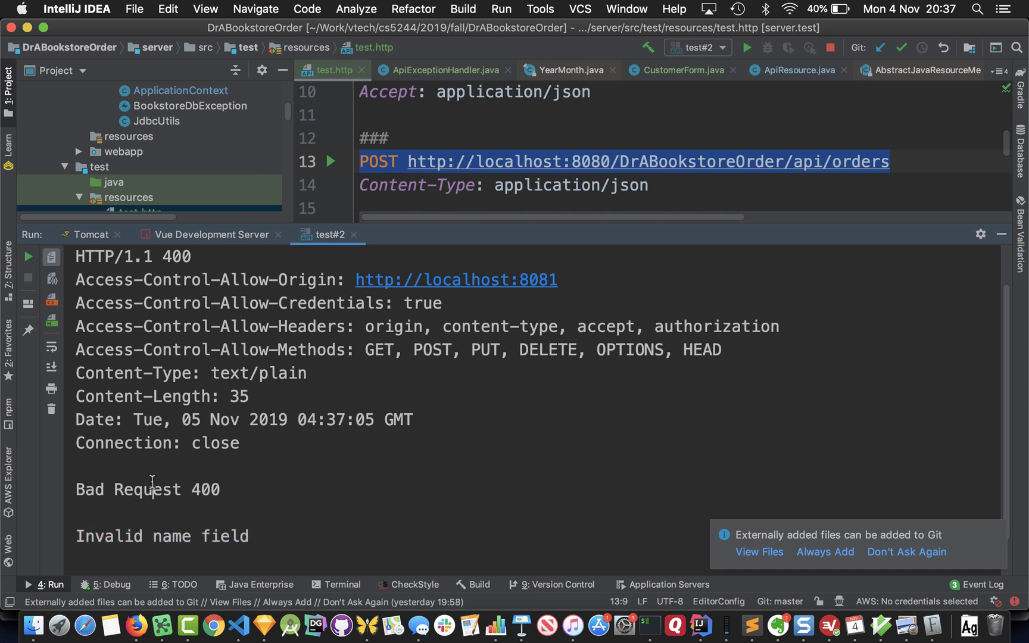
click(1003, 234)
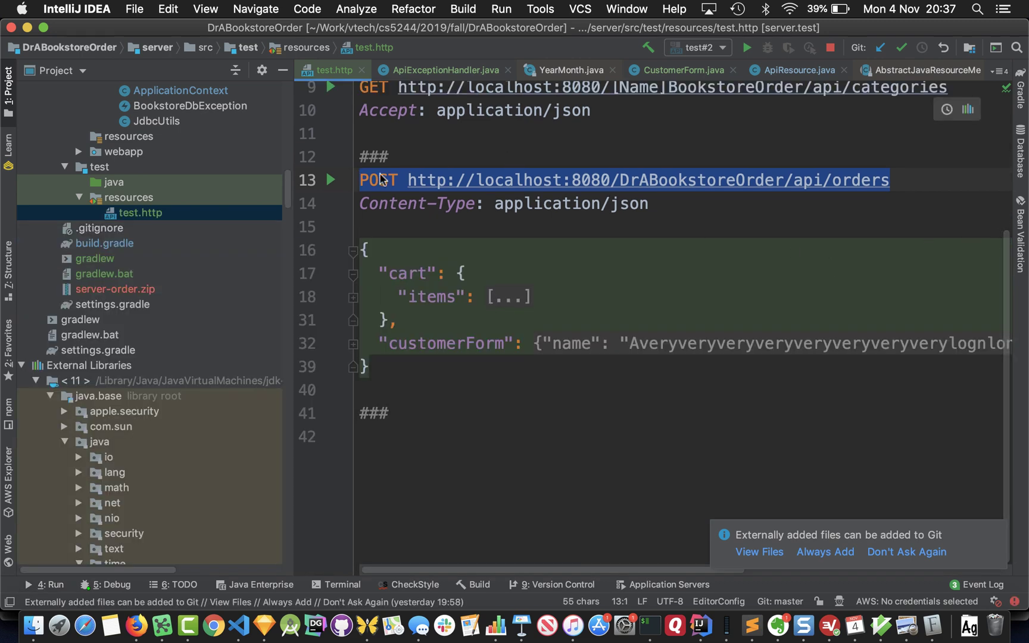
From the Tomcat debug panel, uncheck Java Line Breakpoints in the Breakpoints dialog and close it.
click(109, 585)
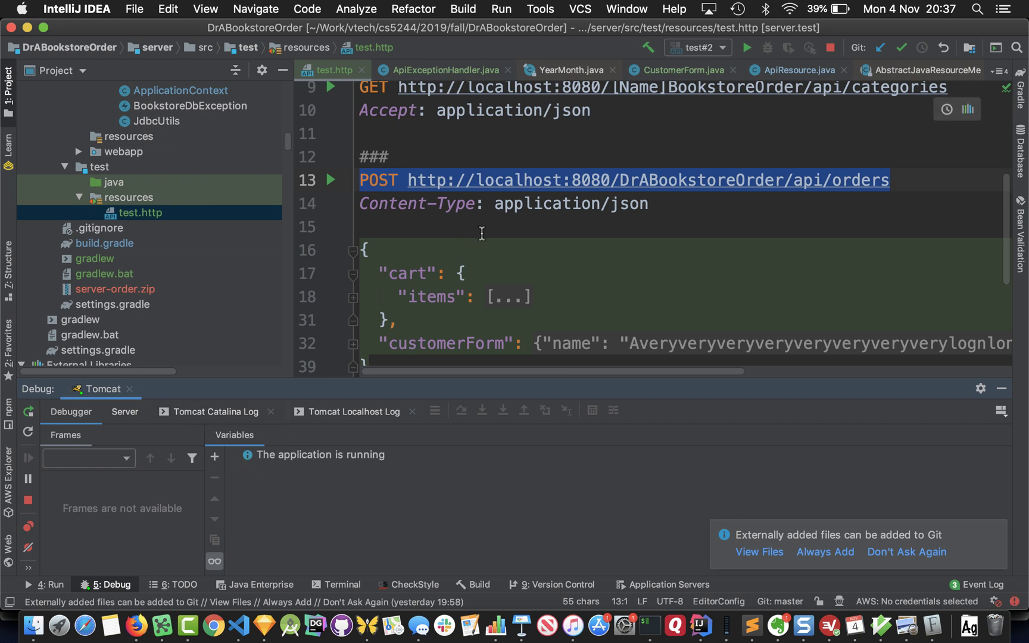
click(28, 527)
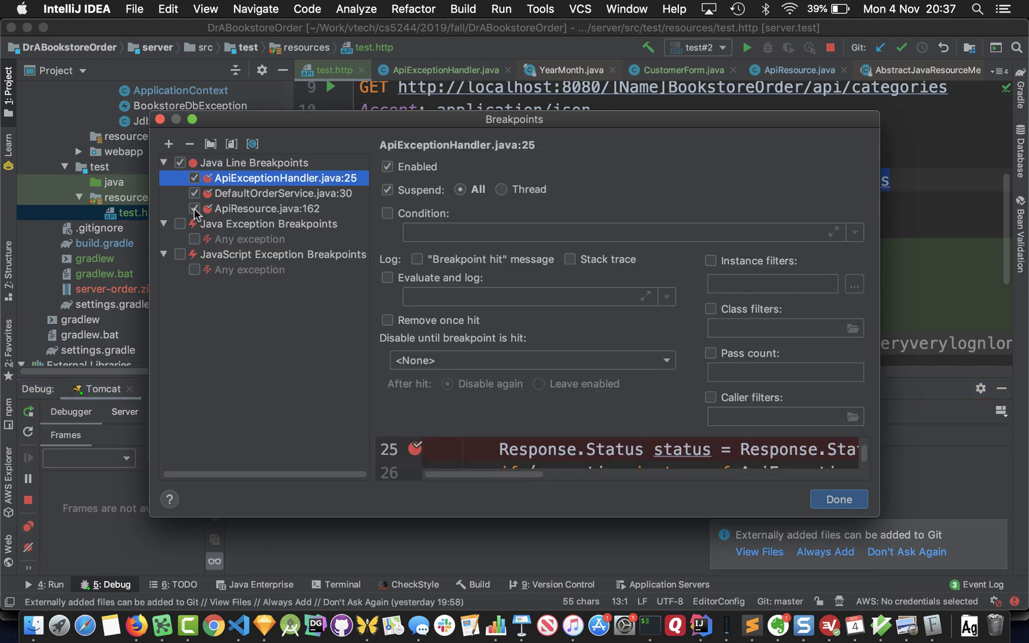
click(180, 163)
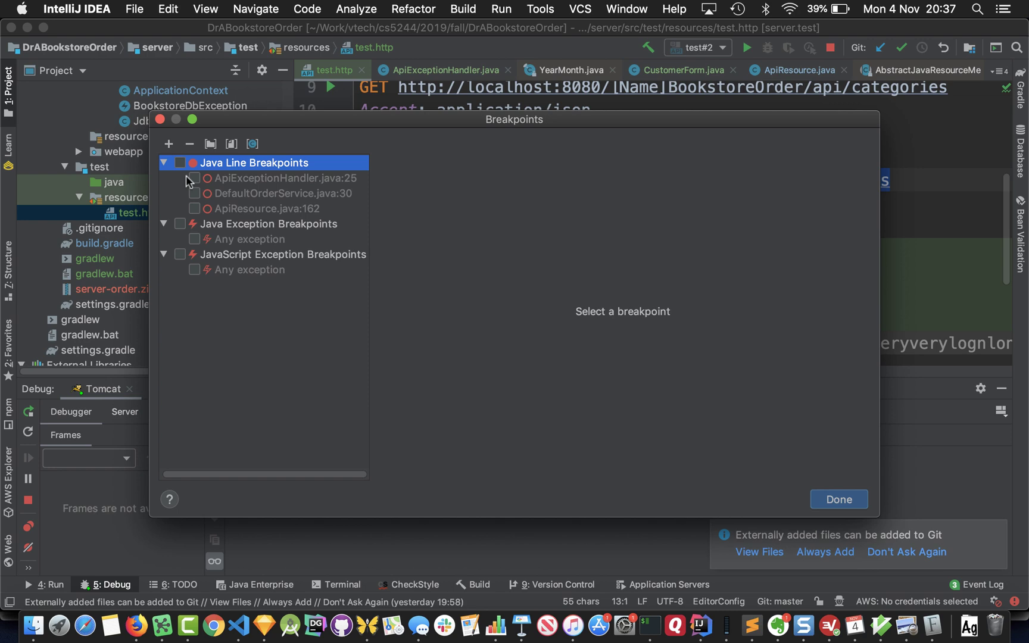
click(161, 119)
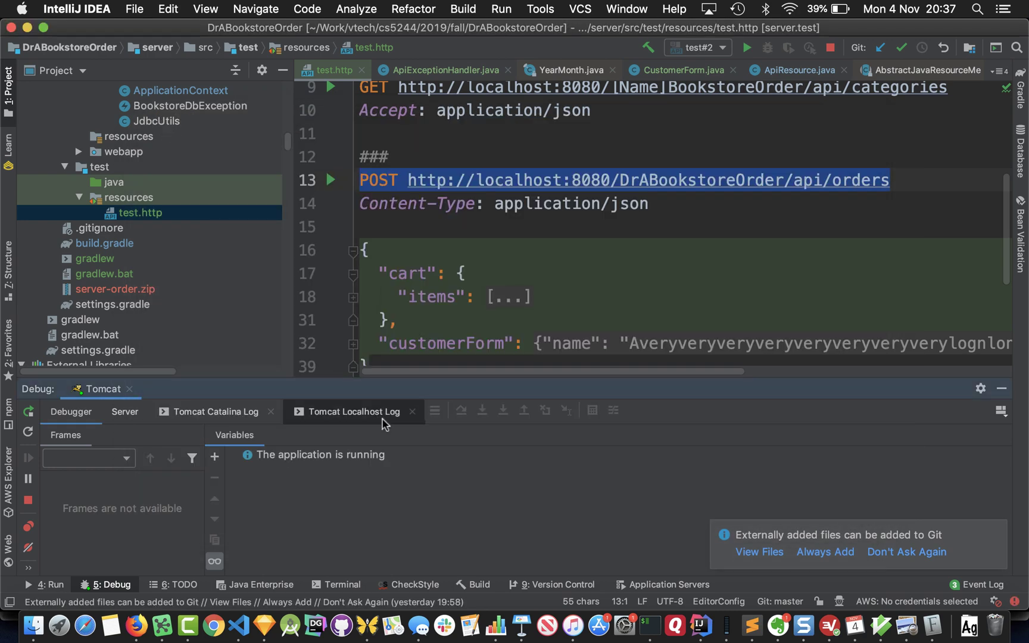